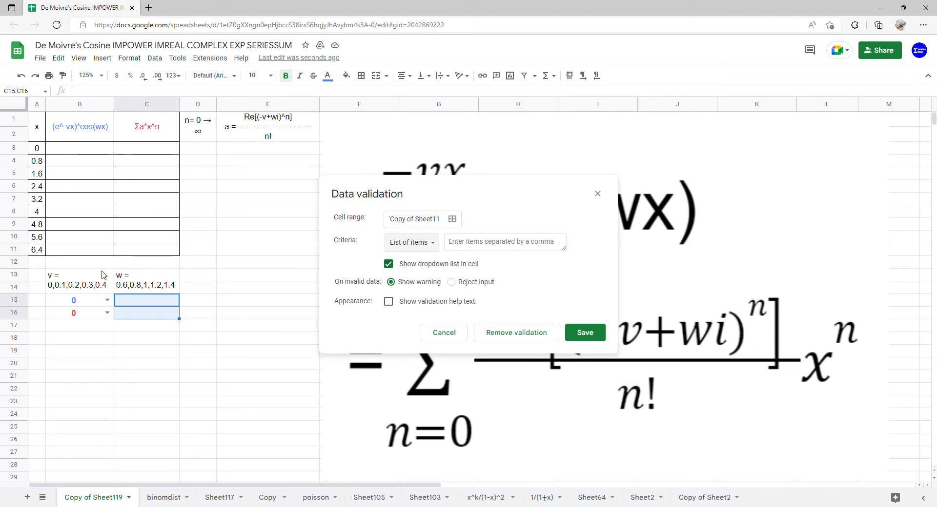
# Step: Set the dropdown validation items for C15:C16 to 0.6,0.8,1,1.2,1.4, copied from the w label in C13, and save the rule
pyautogui.doubleClick(127, 286)
pyautogui.moveTo(136, 279); pyautogui.dragTo(196, 278)
pyautogui.hotkey('ctrl', 'c')
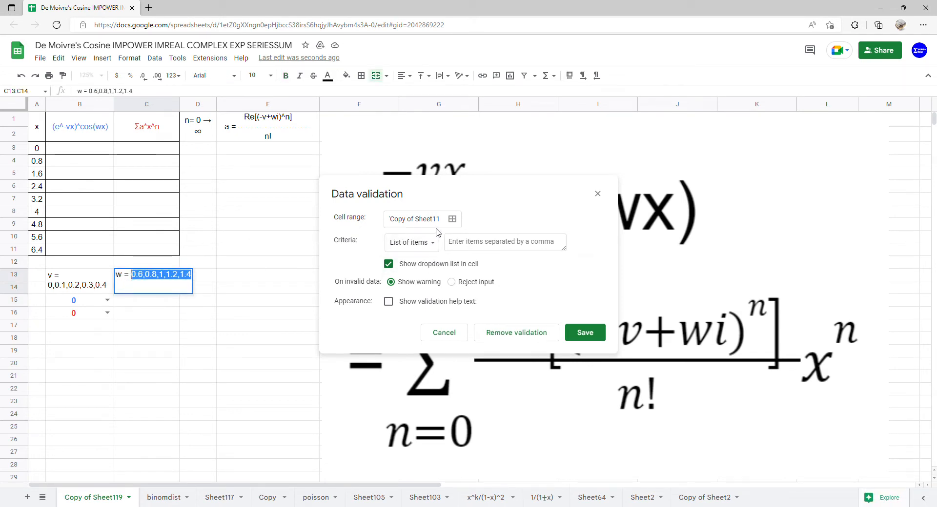
pyautogui.click(460, 247)
pyautogui.hotkey('ctrl', 'v')
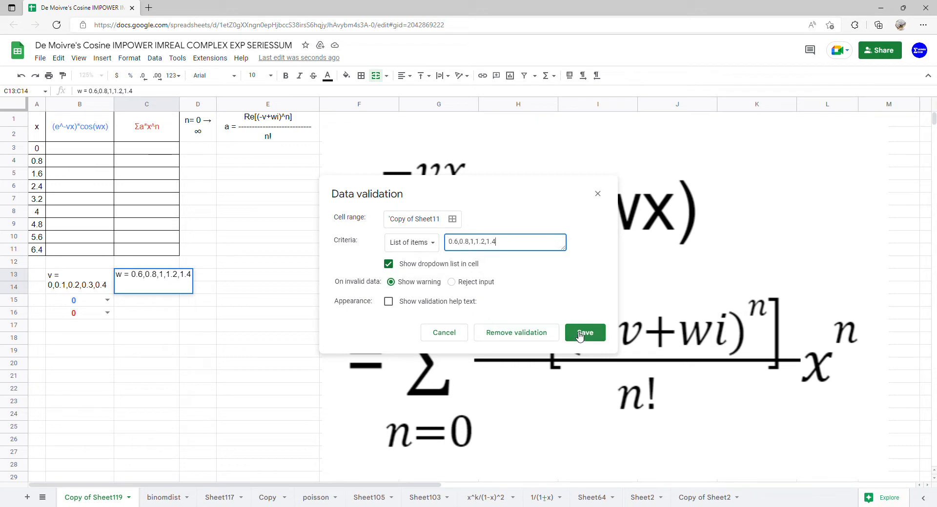
pyautogui.click(583, 332)
# Step: Choose 0.6 as the w value in both dropdown cells C15 and C16
pyautogui.click(173, 301)
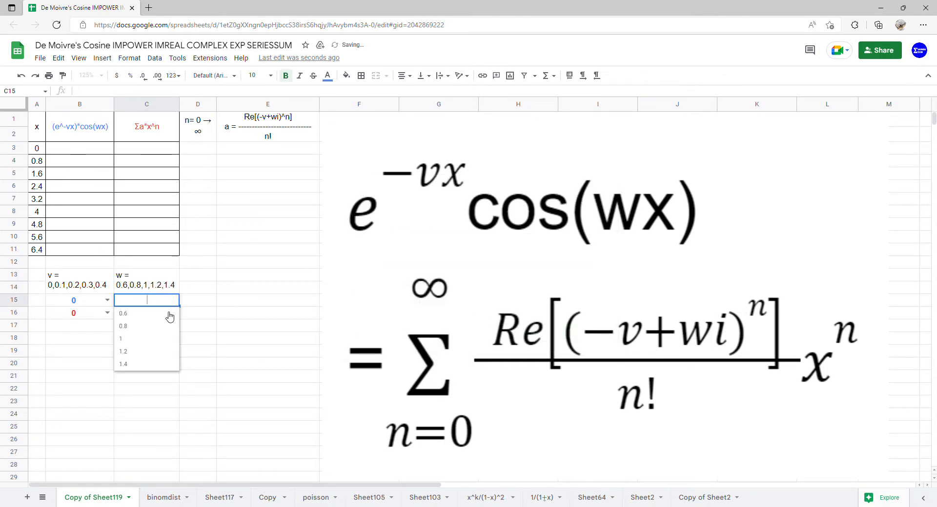
pyautogui.click(166, 315)
pyautogui.click(173, 313)
pyautogui.click(157, 327)
# Step: Enter an array formula in B3 that computes EXP(-B15*A3:A11)*COS(C15*A3:A11)
pyautogui.click(102, 152)
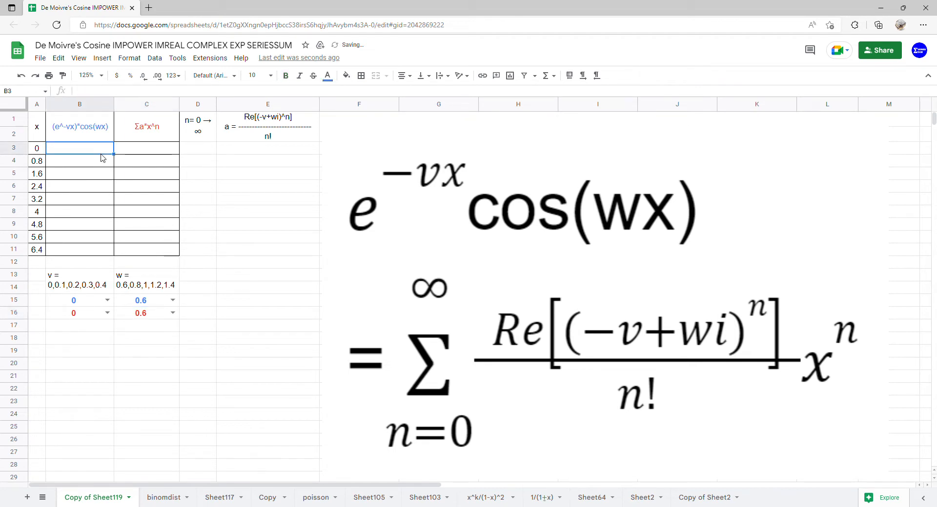
pyautogui.write('=ARRAYFORMULA(')
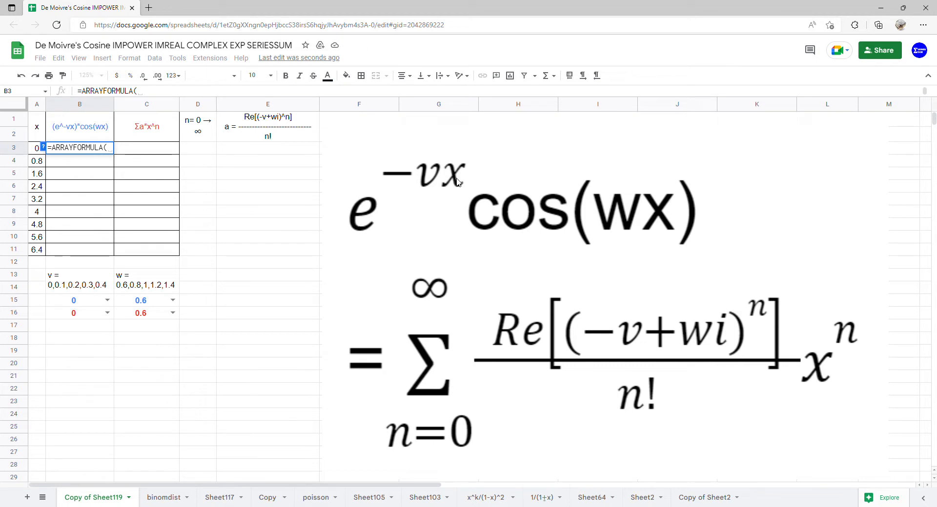
pyautogui.write('EXP(')
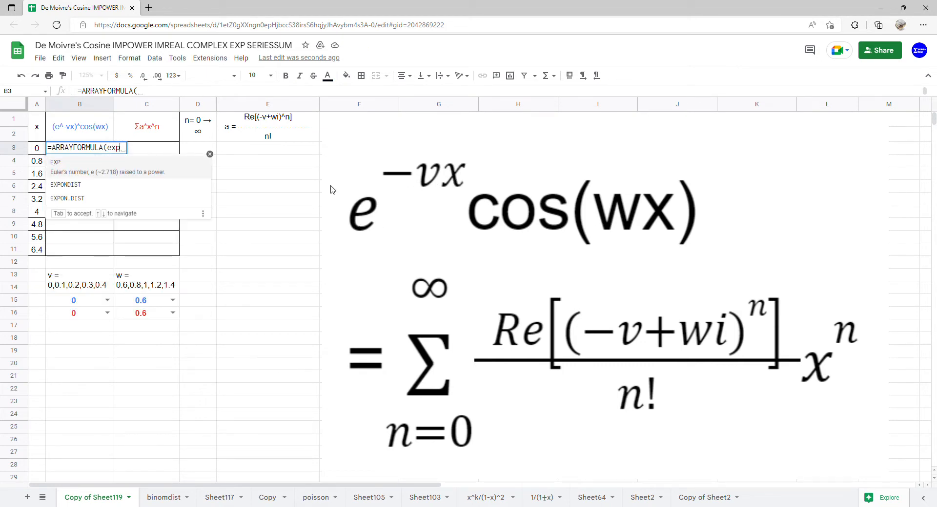
pyautogui.write('-')
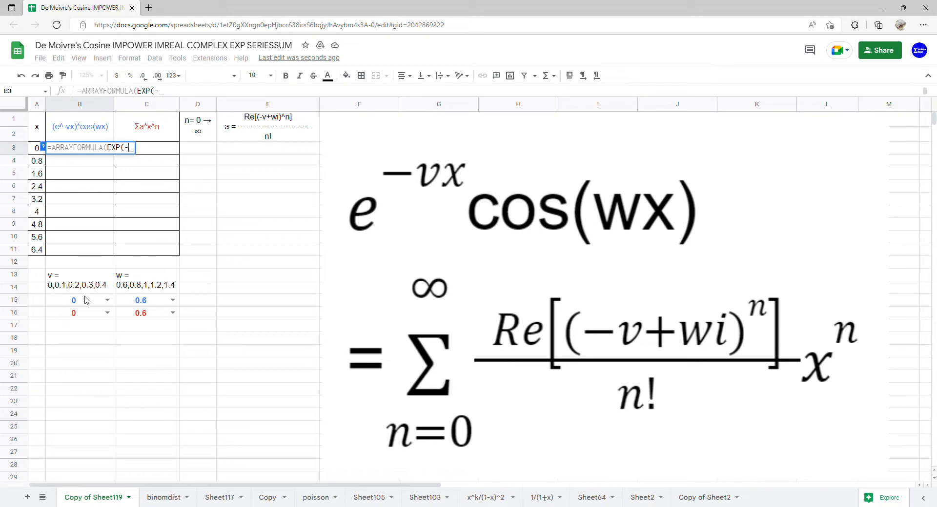
pyautogui.click(70, 306)
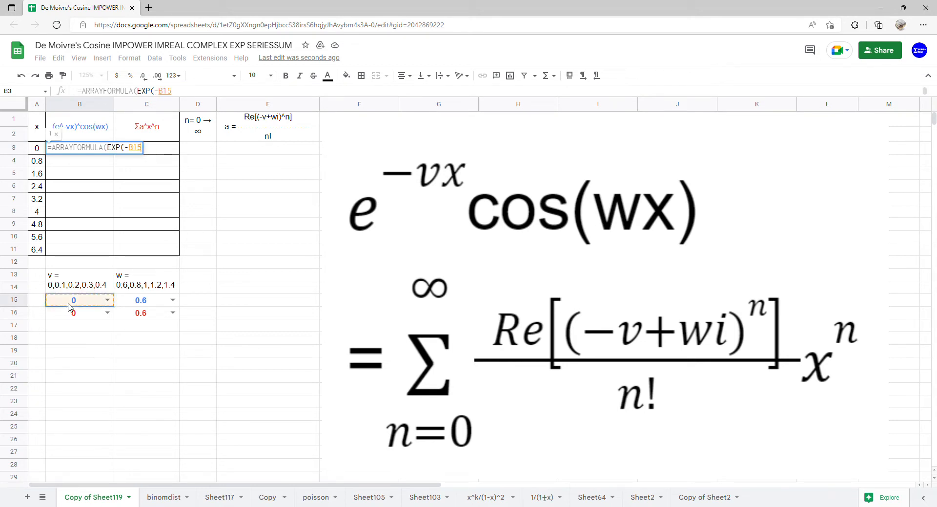
pyautogui.write('*')
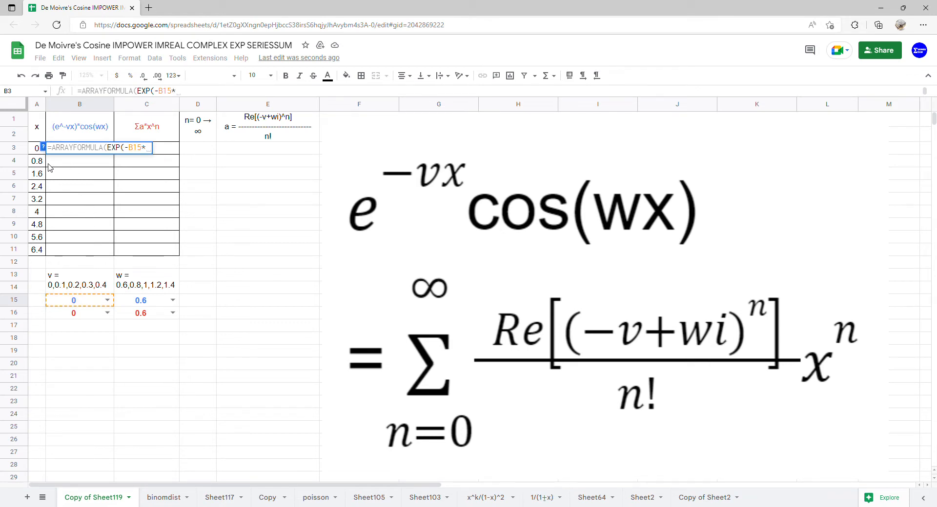
pyautogui.moveTo(36, 148); pyautogui.dragTo(36, 249)
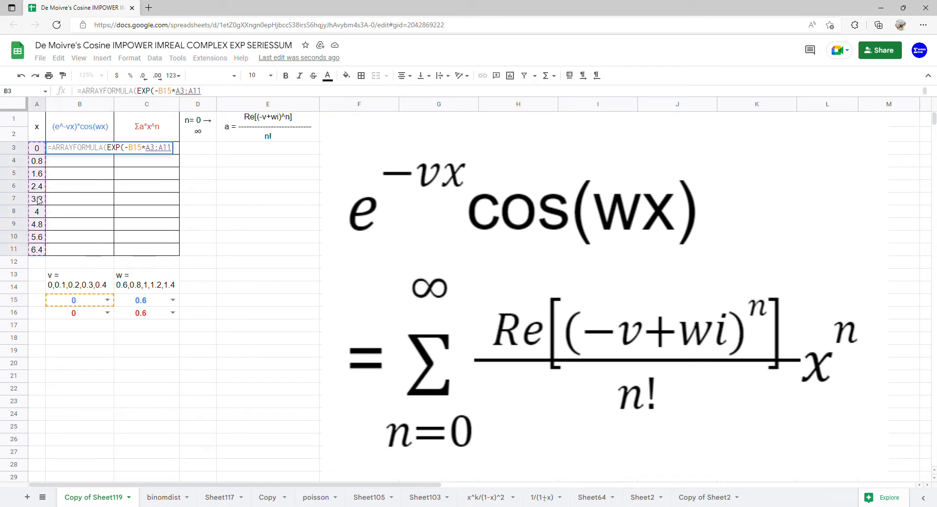
pyautogui.write(')*')
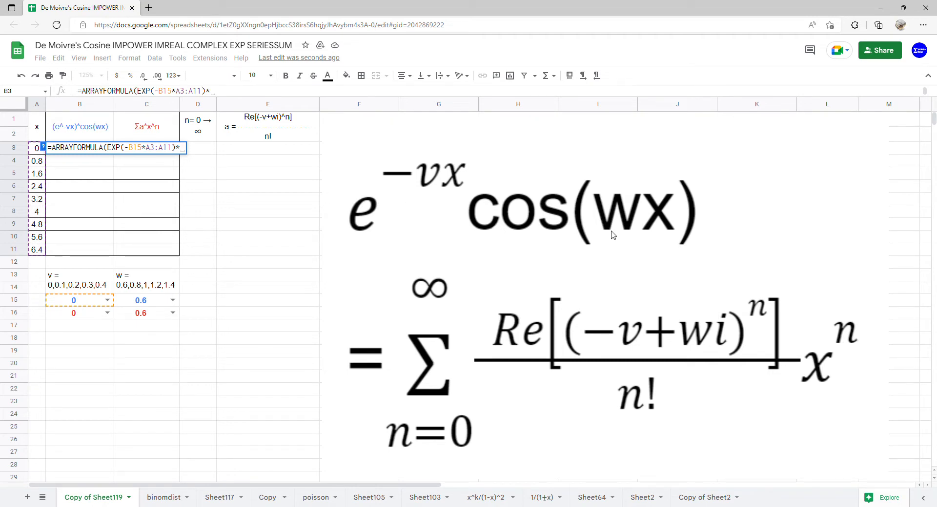
pyautogui.write('c')
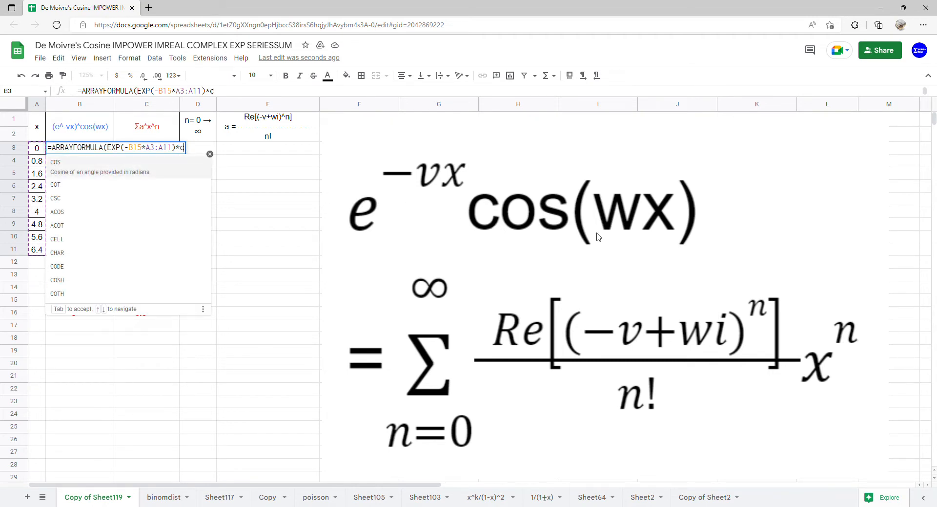
pyautogui.click(152, 167)
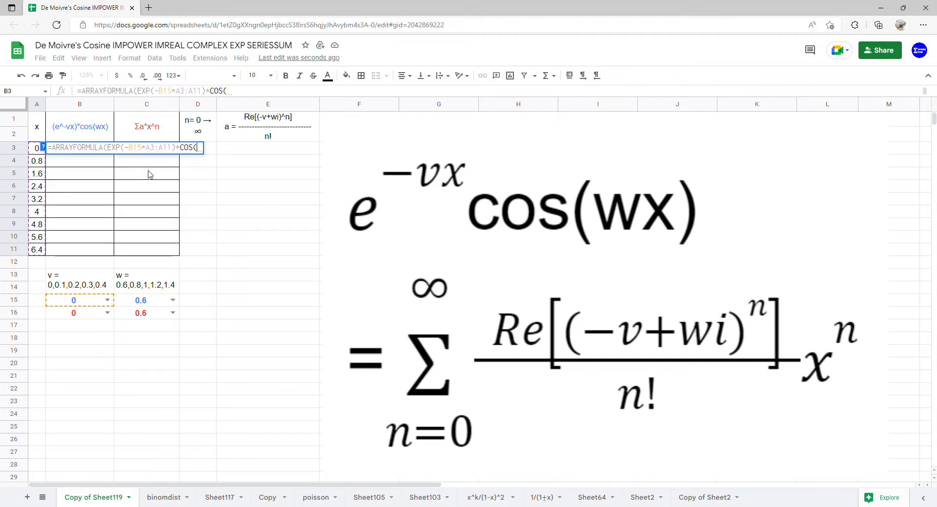
pyautogui.click(145, 301)
pyautogui.write('*(')
pyautogui.press('BackSpace')
pyautogui.moveTo(41, 155); pyautogui.dragTo(43, 237)
pyautogui.press('Return')
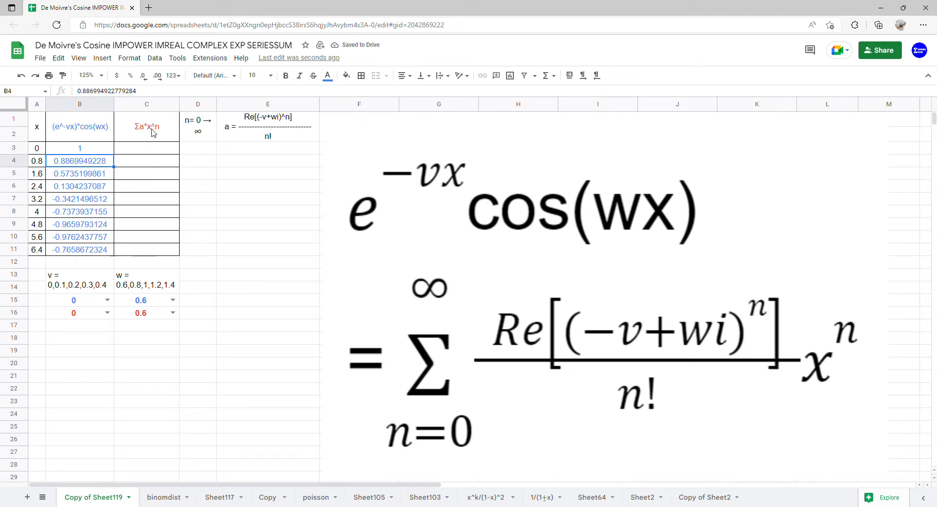
# Step: Enter 0 in D3 as the starting value of the n series
pyautogui.click(199, 153)
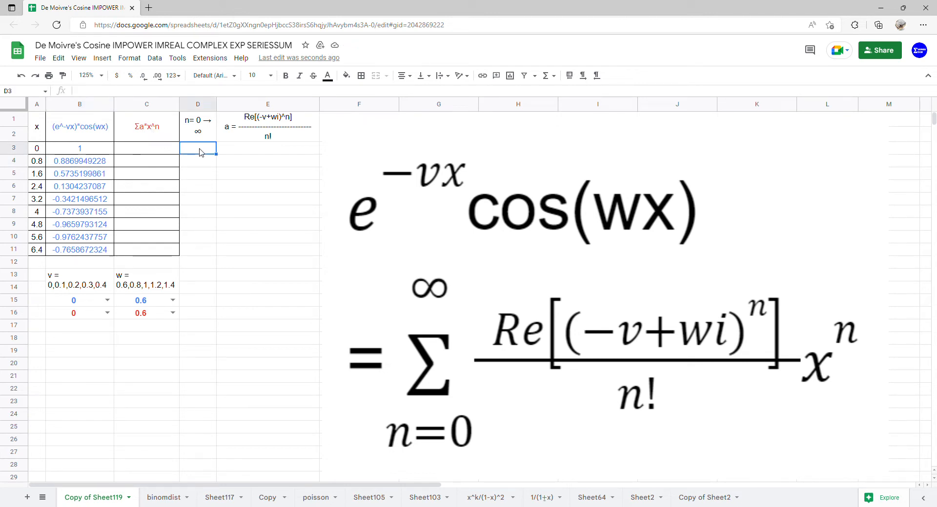
pyautogui.write('0')
pyautogui.press('Return')
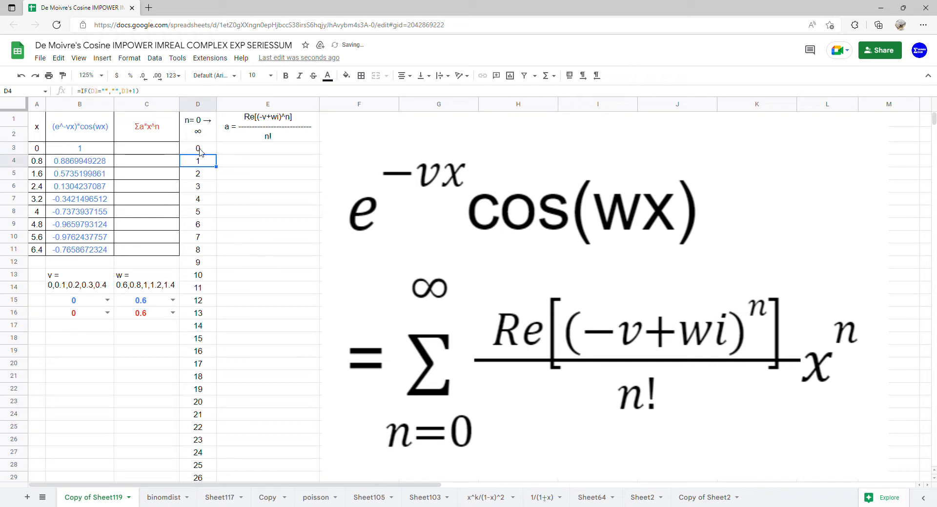
# Step: Enter an array formula in E3 that builds the complex number COMPLEX(-B16,C16)
pyautogui.click(249, 149)
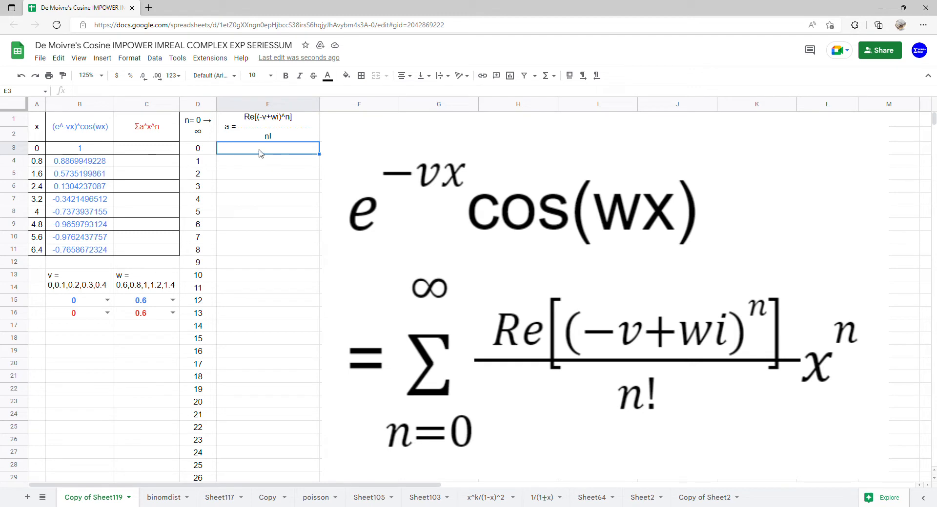
pyautogui.write('=')
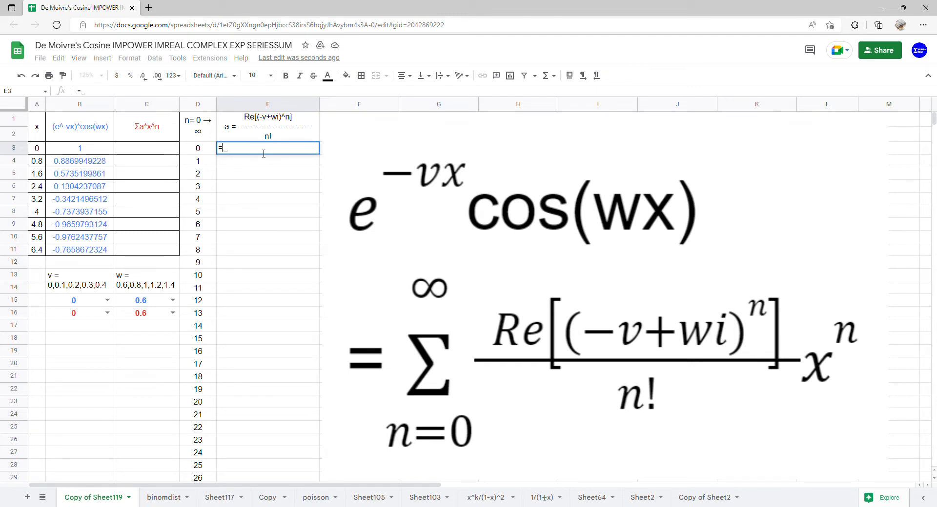
pyautogui.write('arr')
pyautogui.press('Tab')
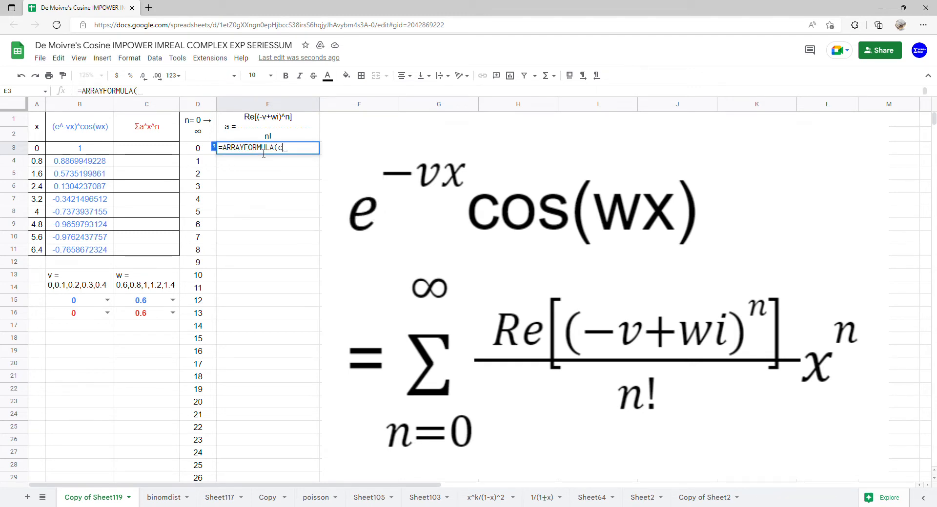
pyautogui.write('complex')
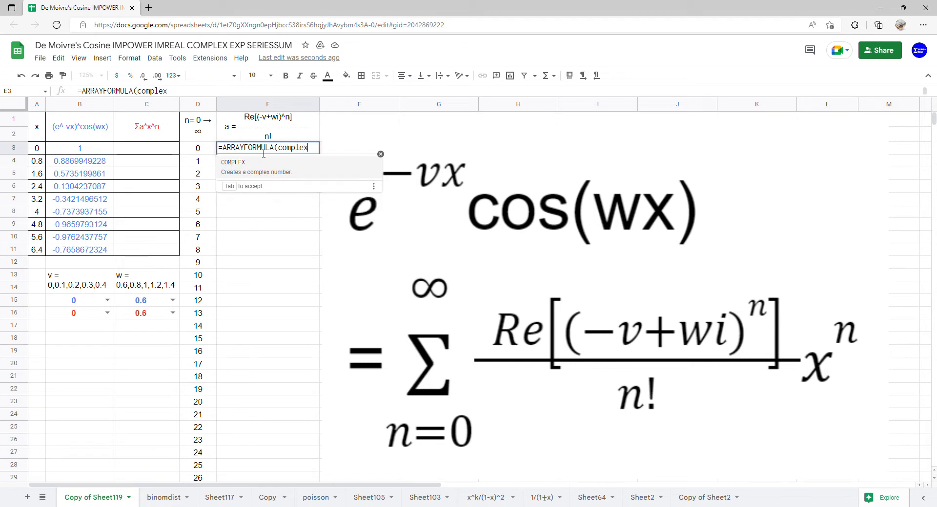
pyautogui.press('Tab')
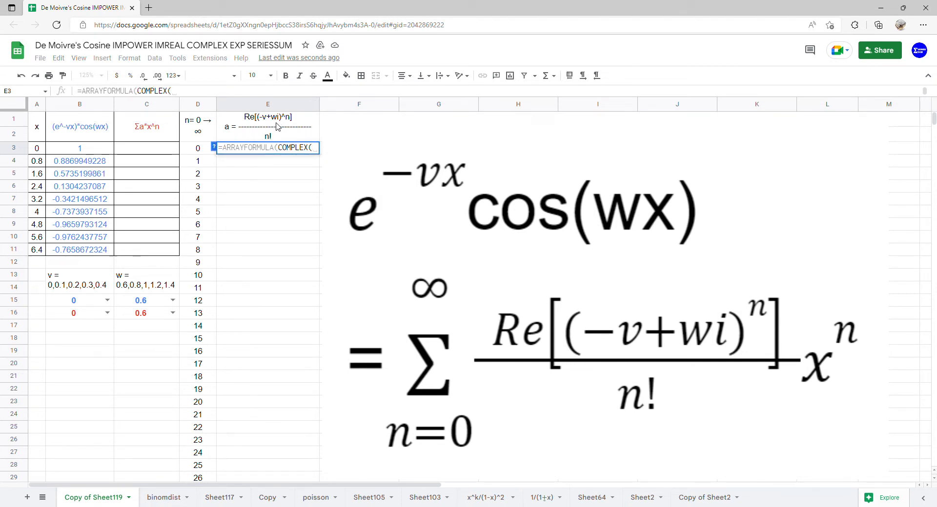
pyautogui.write('-')
pyautogui.click(91, 314)
pyautogui.write(',')
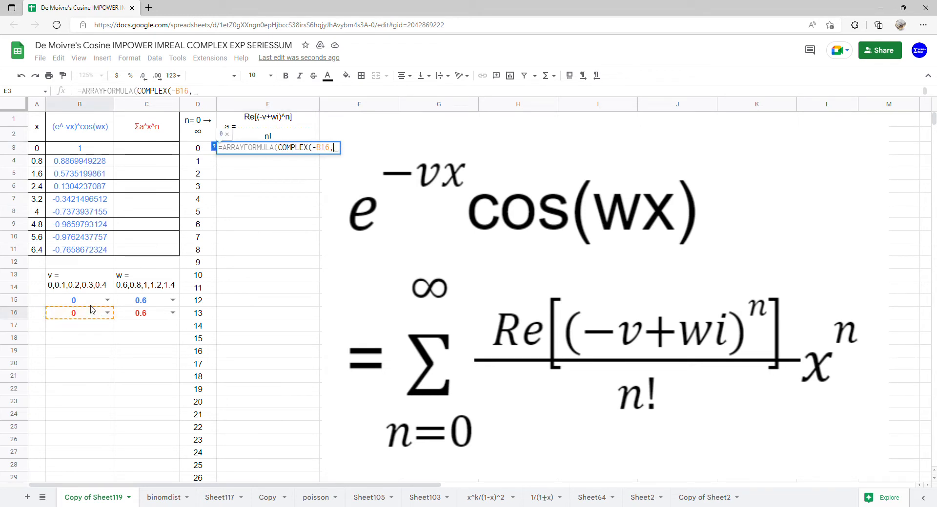
pyautogui.click(136, 318)
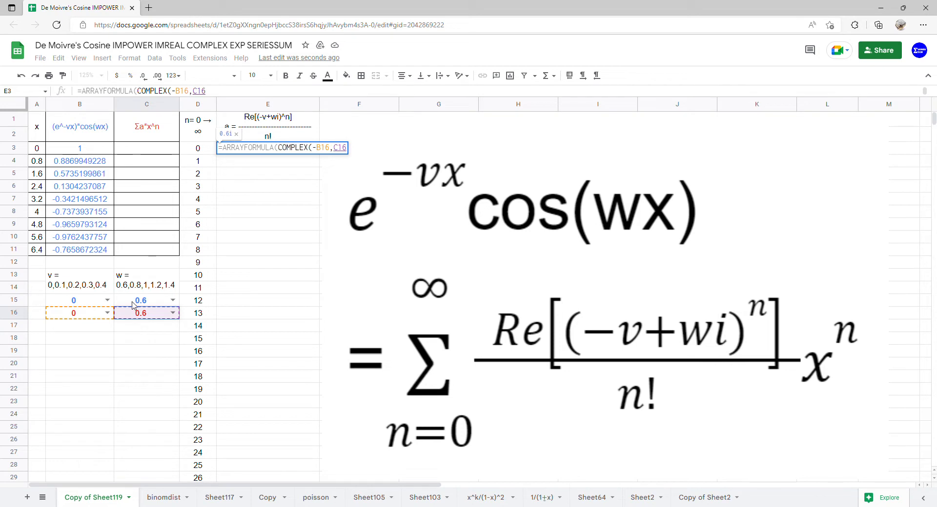
pyautogui.write(')')
pyautogui.press('Return')
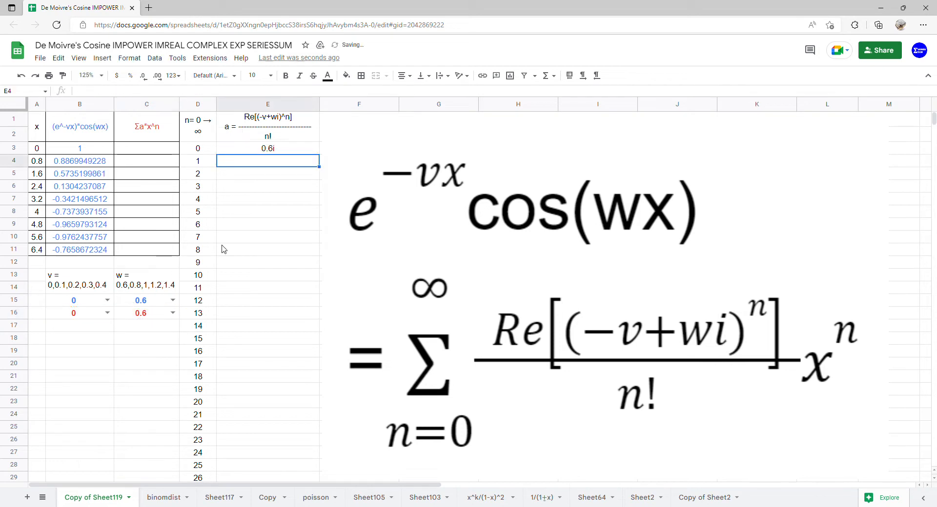
# Step: Wrap the COMPLEX expression in E3 in IMPOWER, raising it to the powers in D3:D29
pyautogui.click(305, 153)
pyautogui.doubleClick(306, 152)
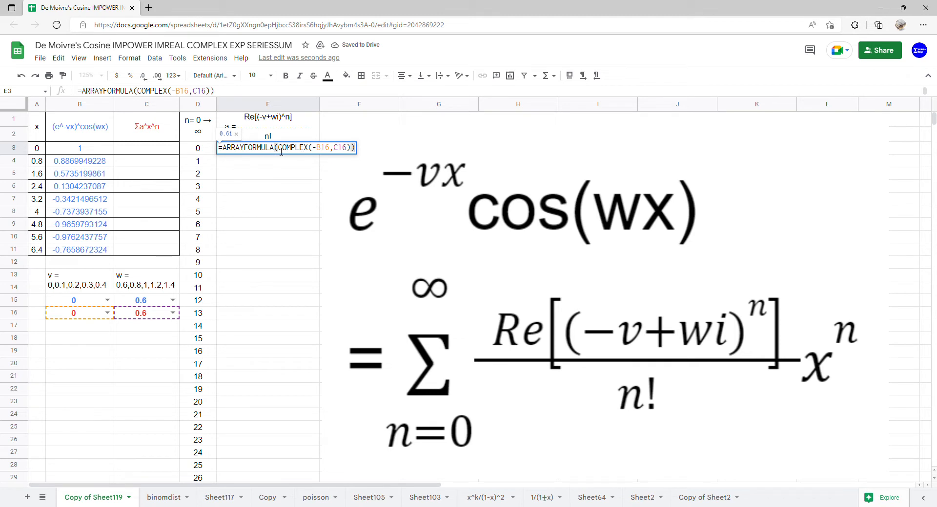
pyautogui.click(278, 154)
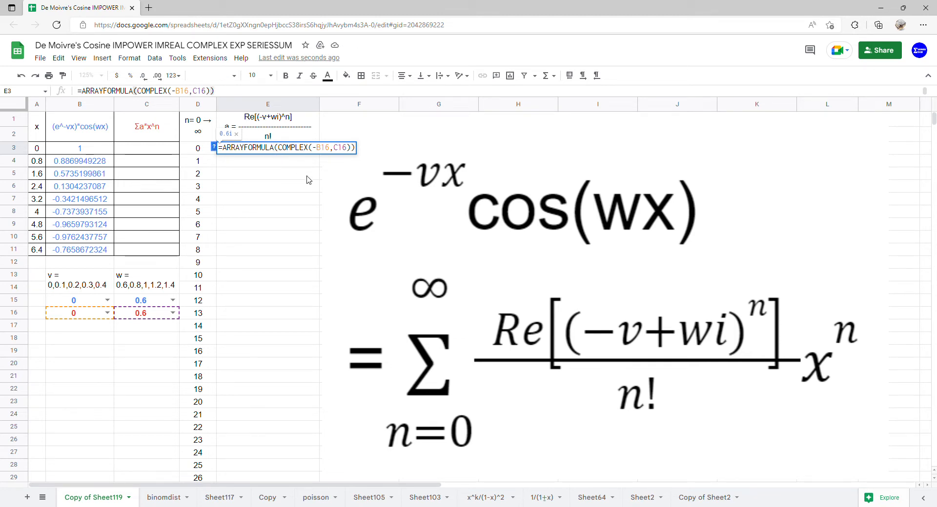
pyautogui.write('(imp')
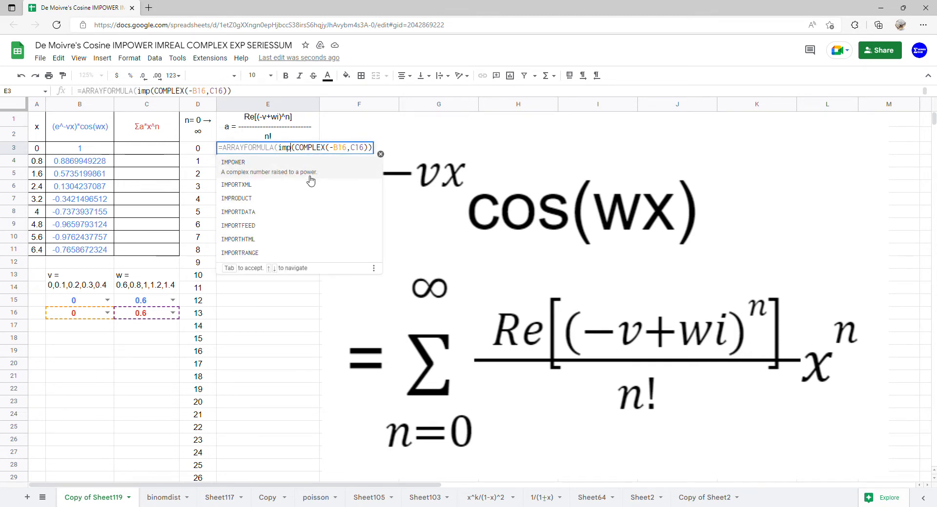
pyautogui.click(309, 161)
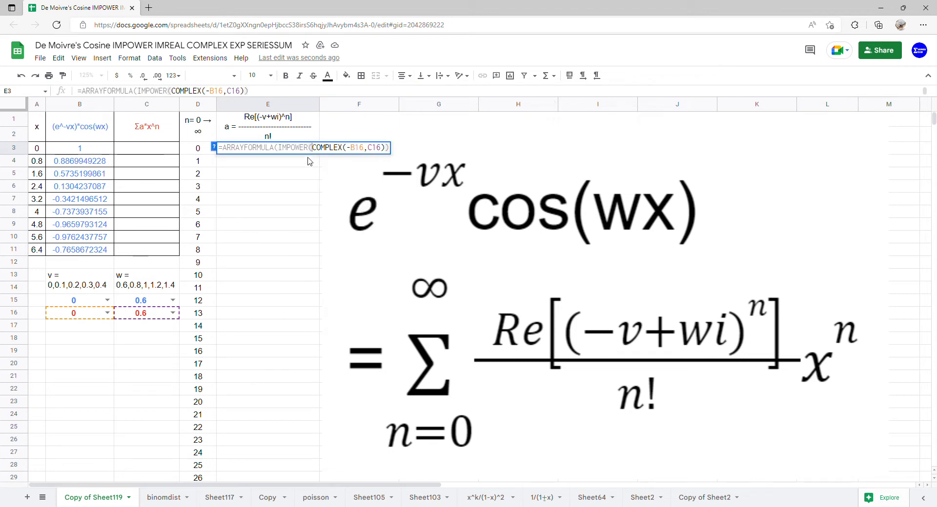
pyautogui.click(389, 148)
pyautogui.write(',')
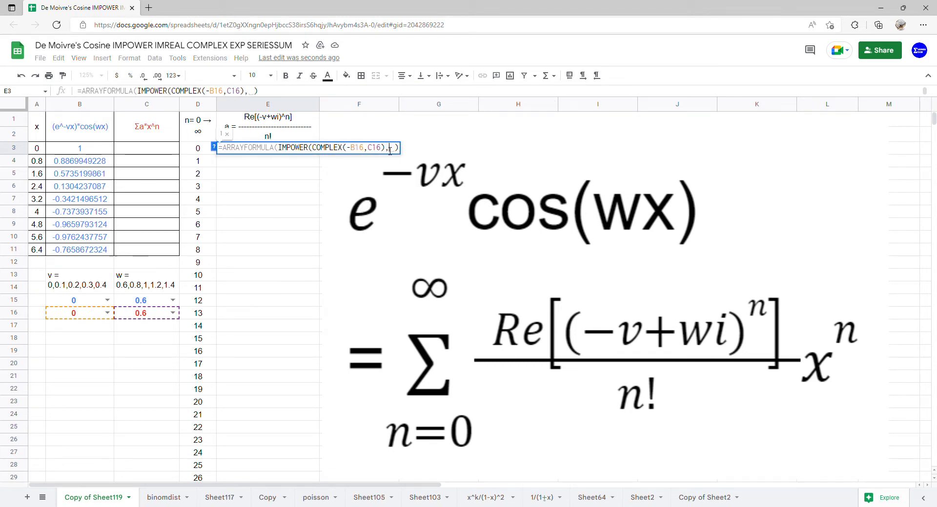
pyautogui.moveTo(191, 149); pyautogui.dragTo(194, 478)
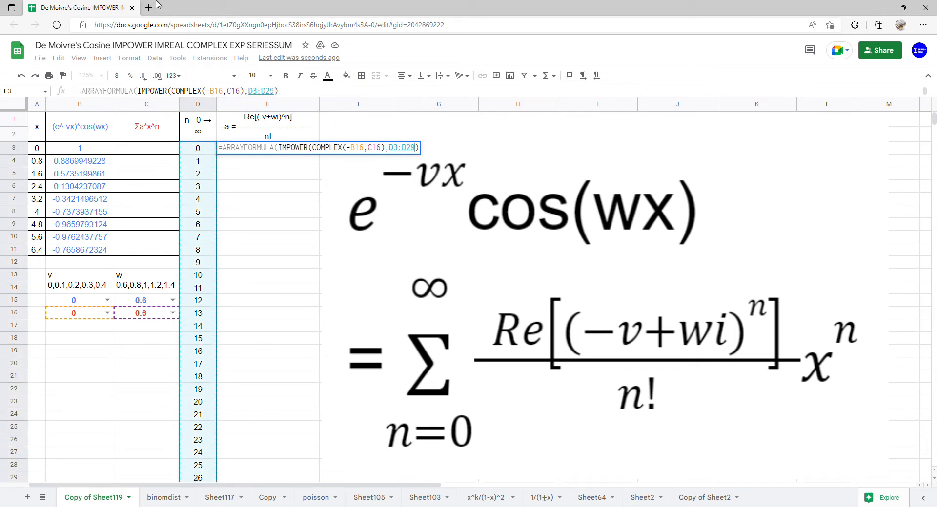
pyautogui.press('Return')
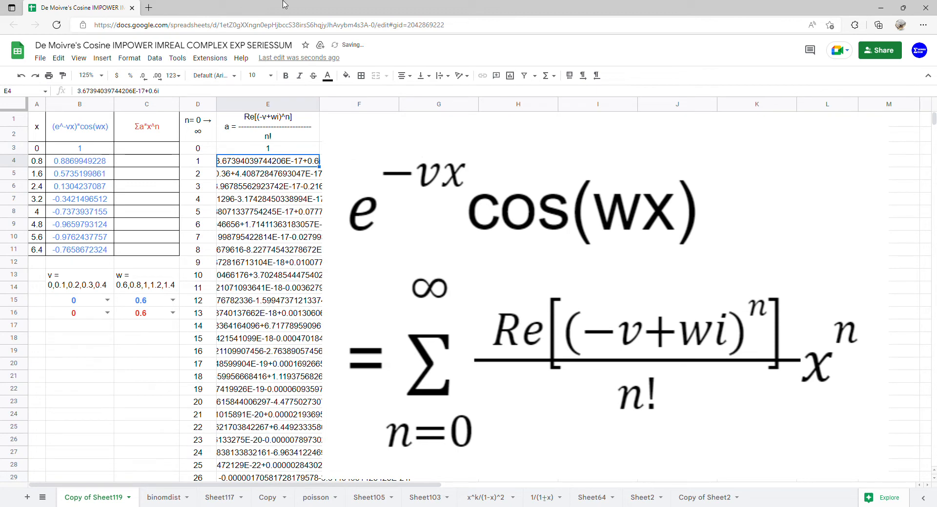
# Step: Wrap the IMPOWER expression in E3 in IMREAL to keep only the real coefficients
pyautogui.doubleClick(263, 150)
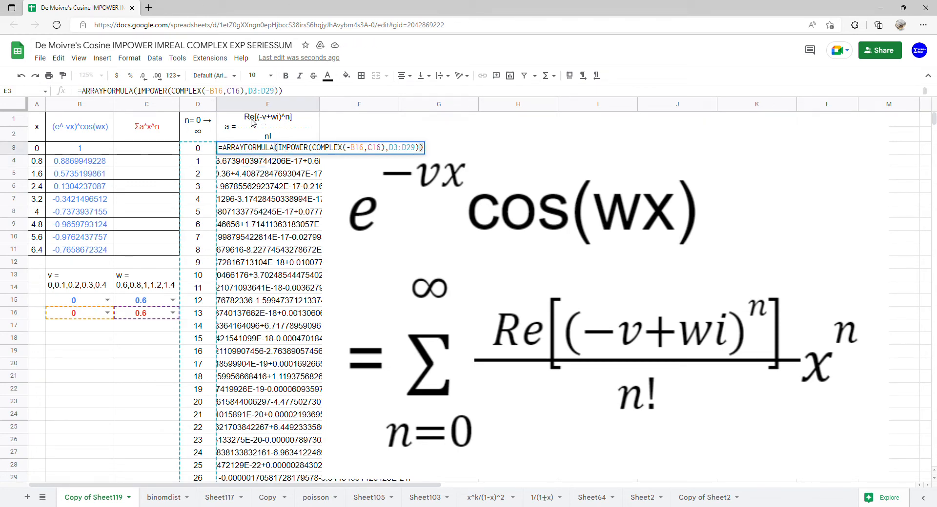
pyautogui.click(276, 149)
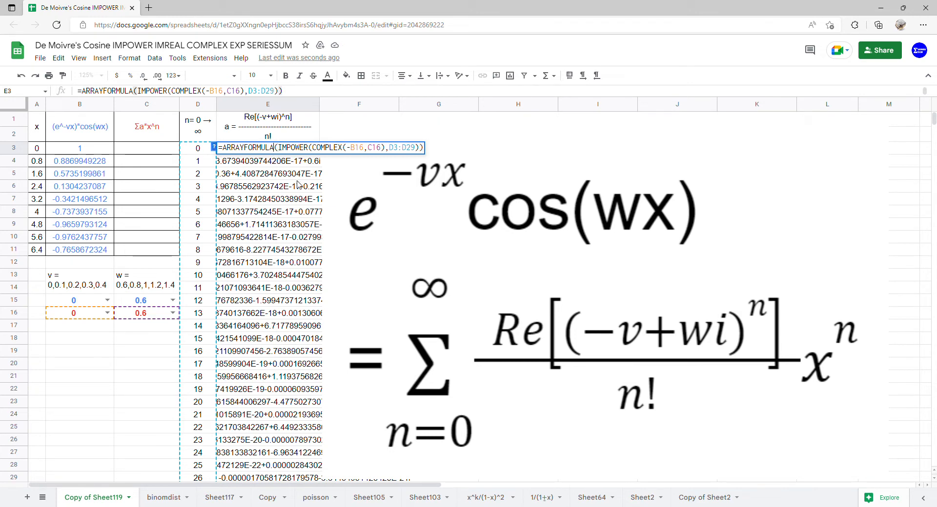
pyautogui.write('(imn')
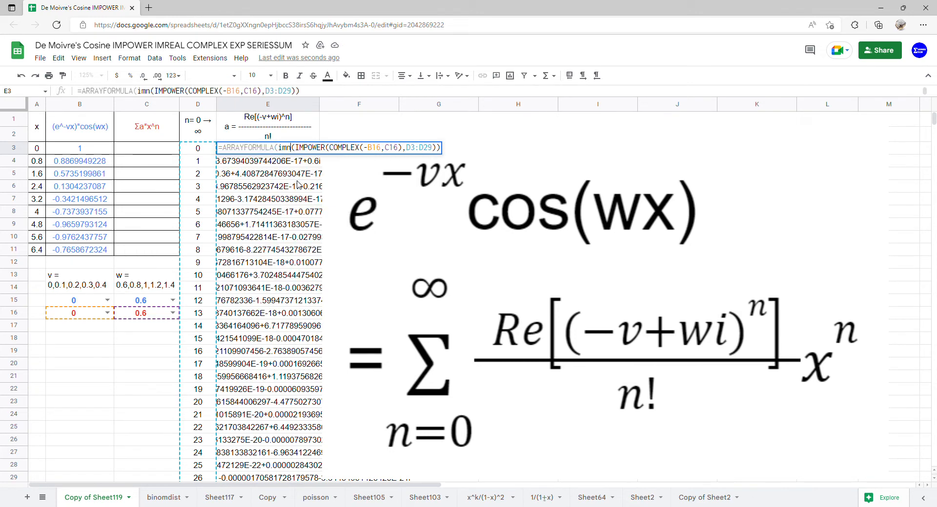
pyautogui.press('BackSpace')
pyautogui.write('r')
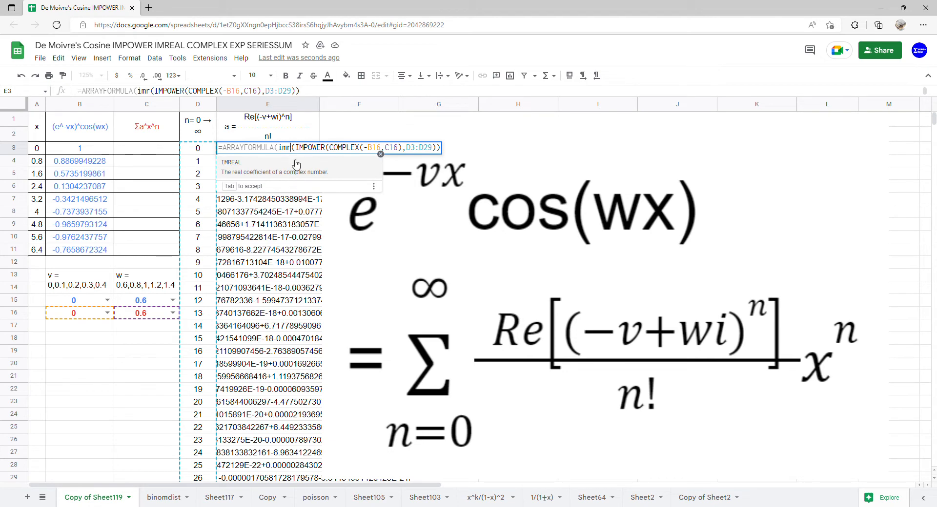
pyautogui.click(293, 170)
pyautogui.press('Return')
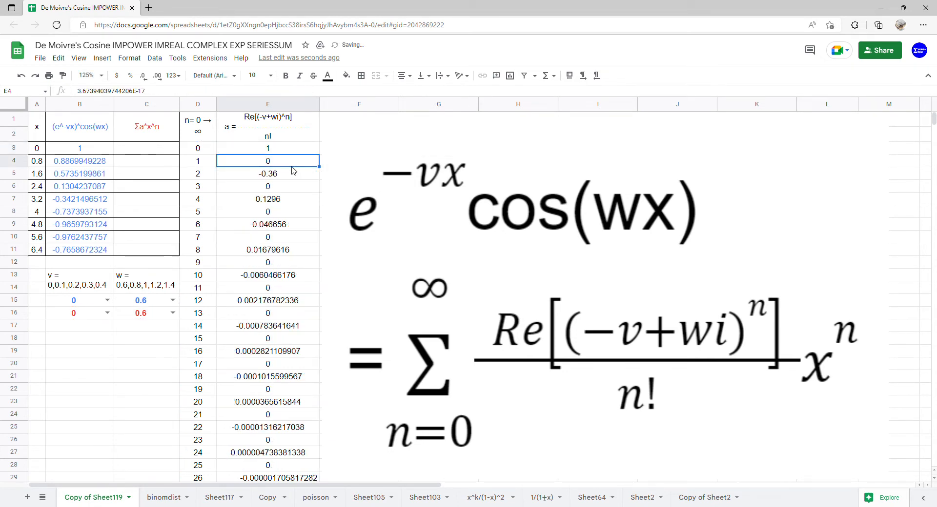
# Step: Divide the IMREAL expression in the E3 array formula by FACT(D3:D29)
pyautogui.doubleClick(277, 147)
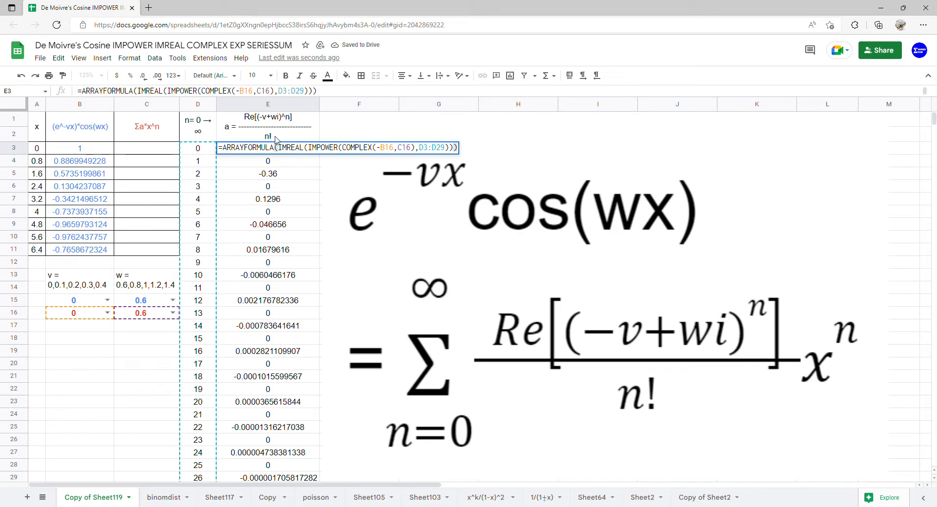
pyautogui.press('Left')
pyautogui.write('/FACT(')
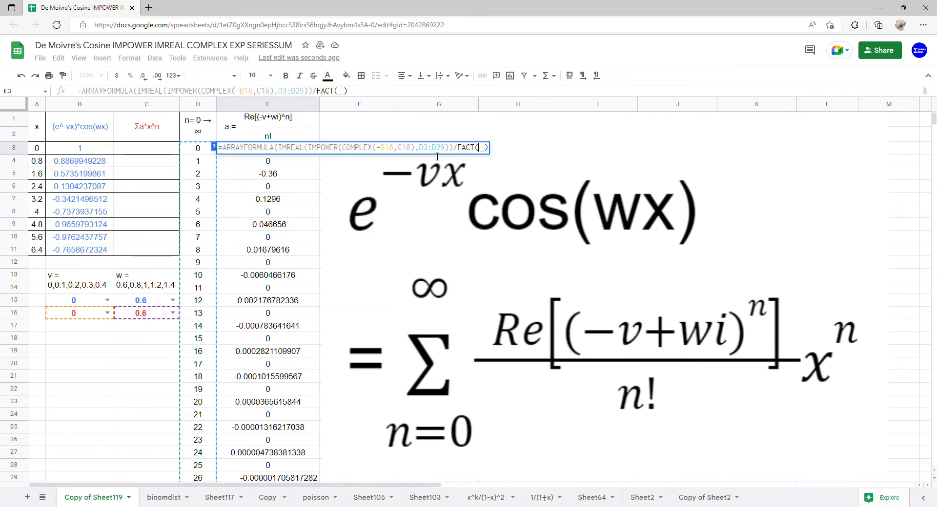
pyautogui.moveTo(190, 152); pyautogui.dragTo(185, 474)
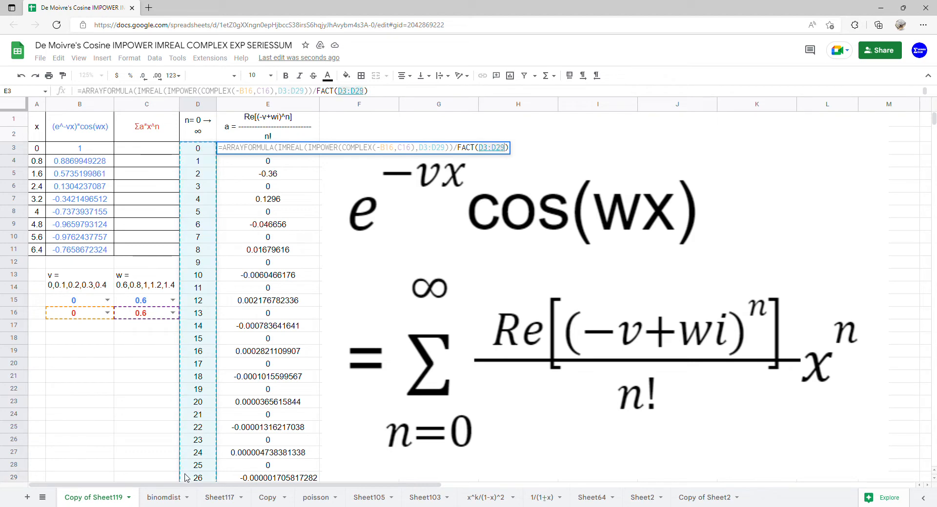
pyautogui.press('Return')
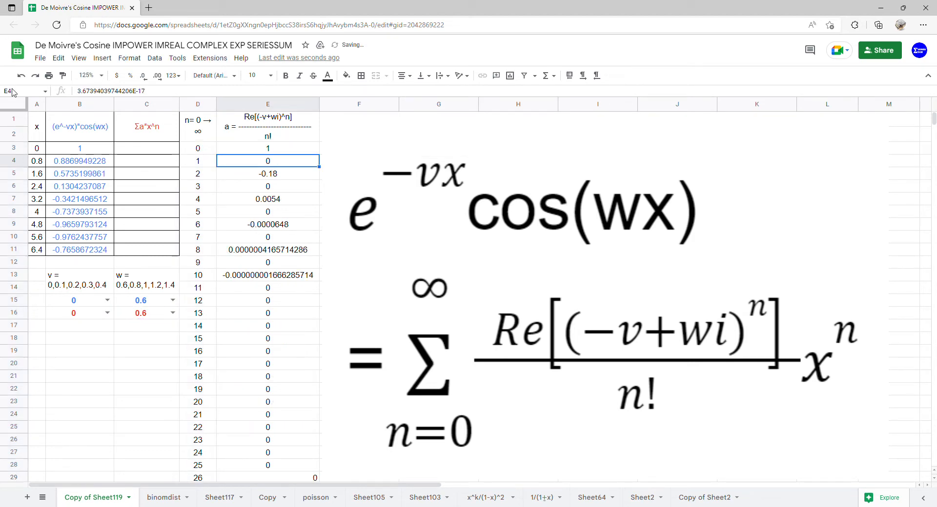
# Step: Enter an array formula in C3 using SERIESSUM with A3:A11, 0, 1 and the coefficients in column E starting at E3
pyautogui.click(141, 153)
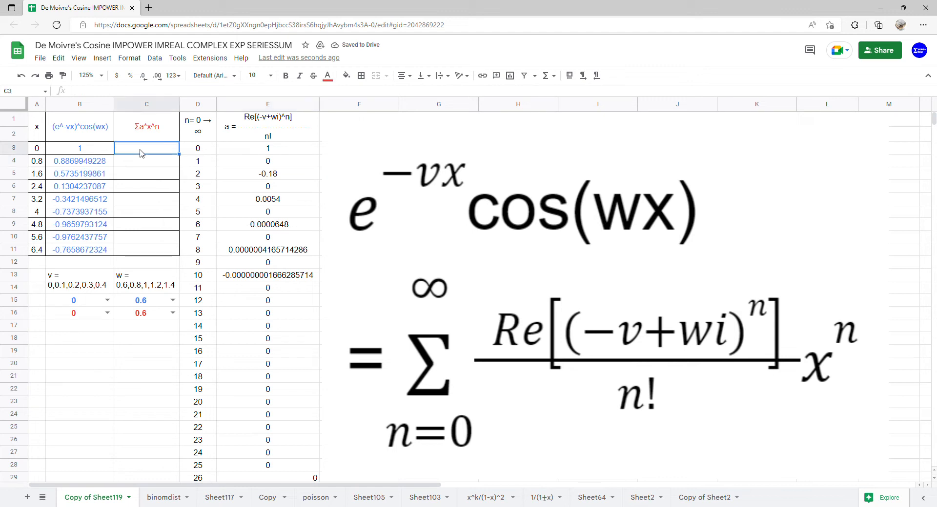
pyautogui.write('=ARRAYFORMULA(ser')
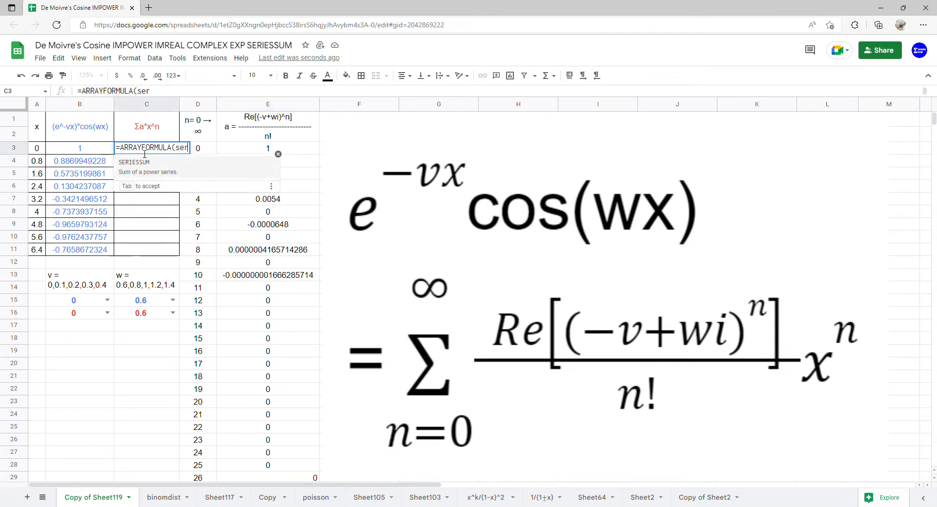
pyautogui.press('Tab')
pyautogui.moveTo(41, 151); pyautogui.dragTo(44, 252)
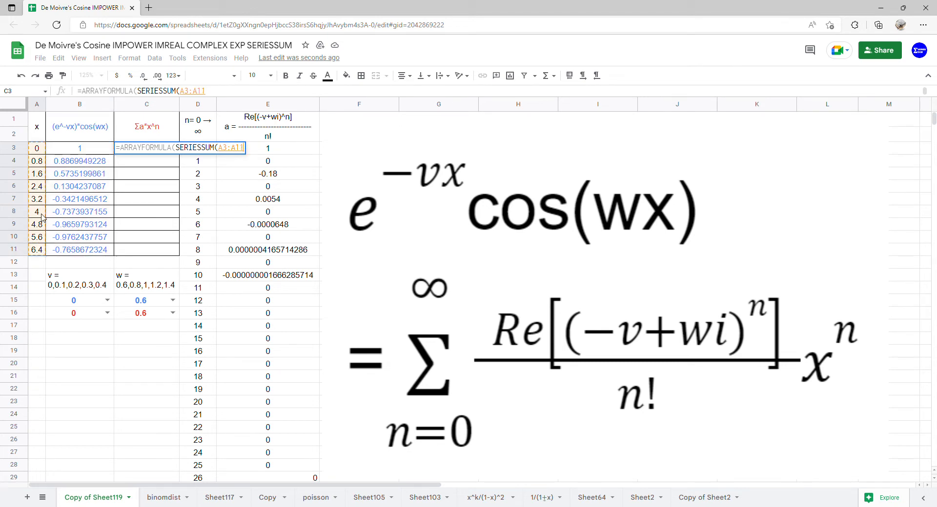
pyautogui.write(',0,1,')
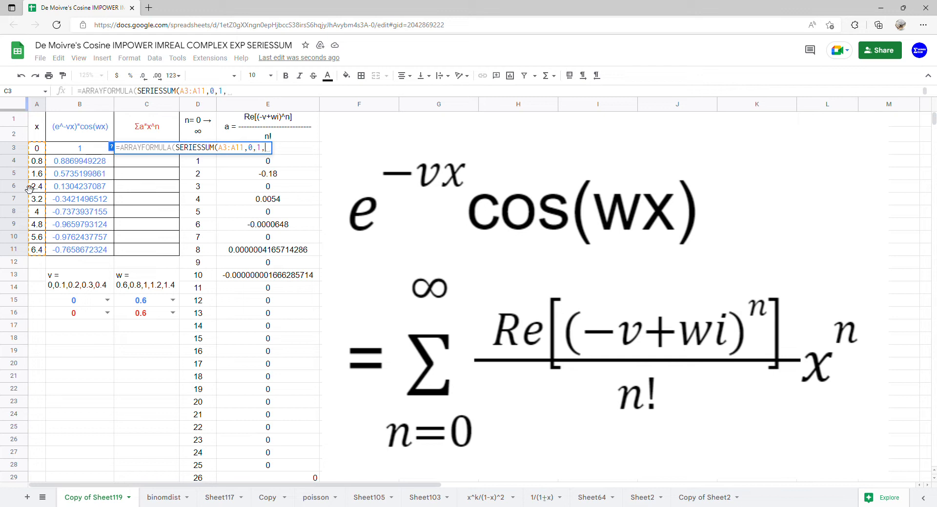
pyautogui.moveTo(299, 152); pyautogui.dragTo(272, 472)
pyautogui.press('Return')
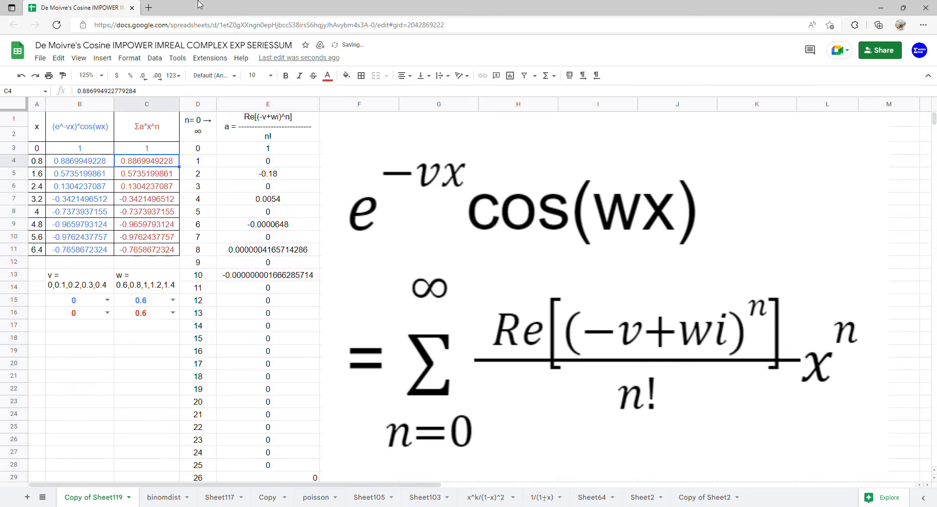
# Step: Insert a chart from A1:C11 and make it a scatter chart with column A as labels
pyautogui.moveTo(39, 133); pyautogui.dragTo(172, 252)
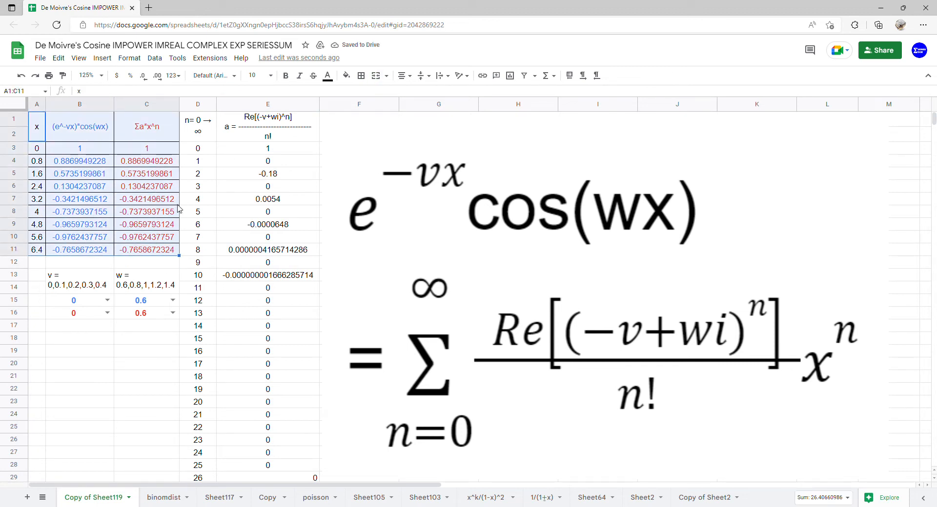
pyautogui.click(102, 58)
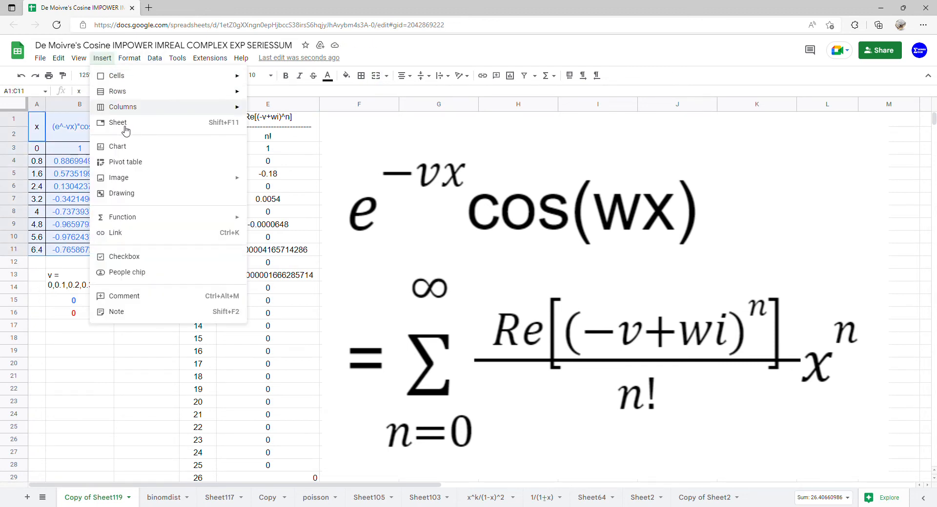
pyautogui.click(143, 152)
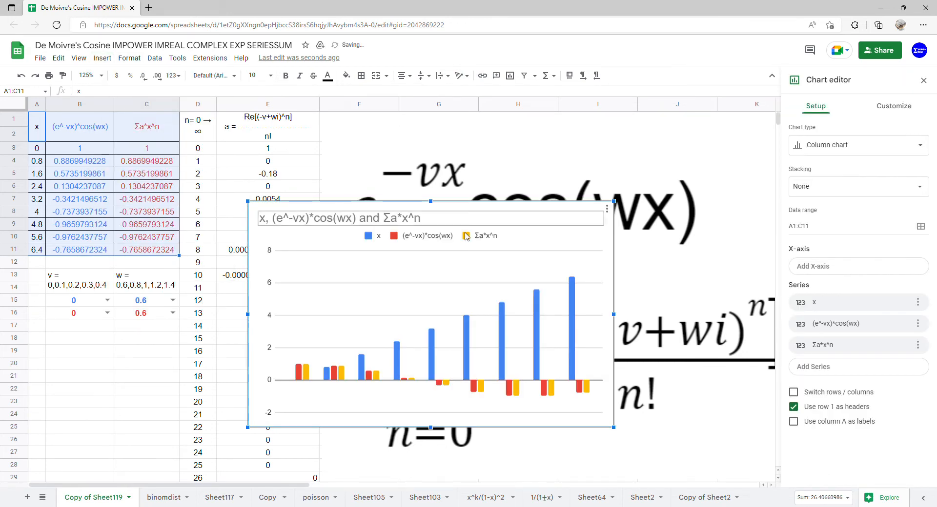
pyautogui.click(832, 149)
pyautogui.scroll(-5, 800, 444)
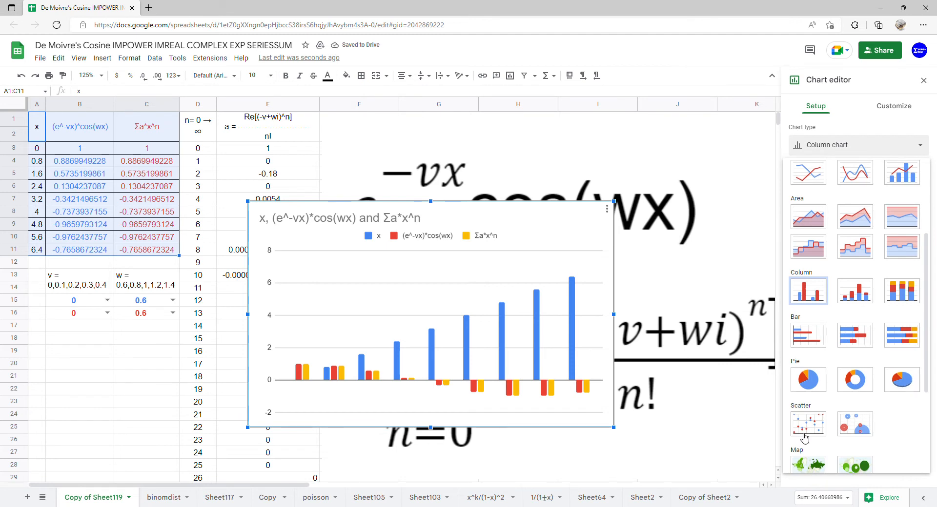
pyautogui.click(806, 431)
pyautogui.click(807, 383)
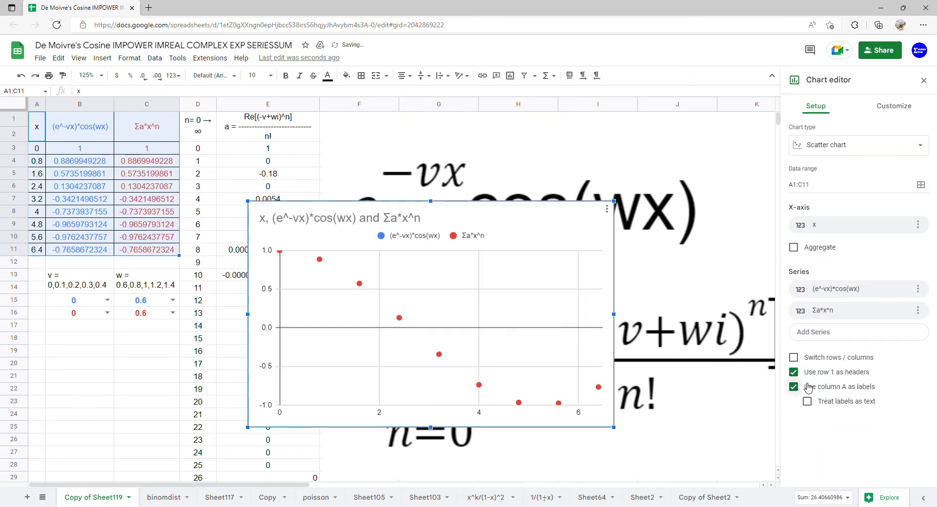
# Step: Add a polynomial trendline of degree 8 to all chart series, labelled with its equation
pyautogui.click(895, 112)
pyautogui.click(829, 191)
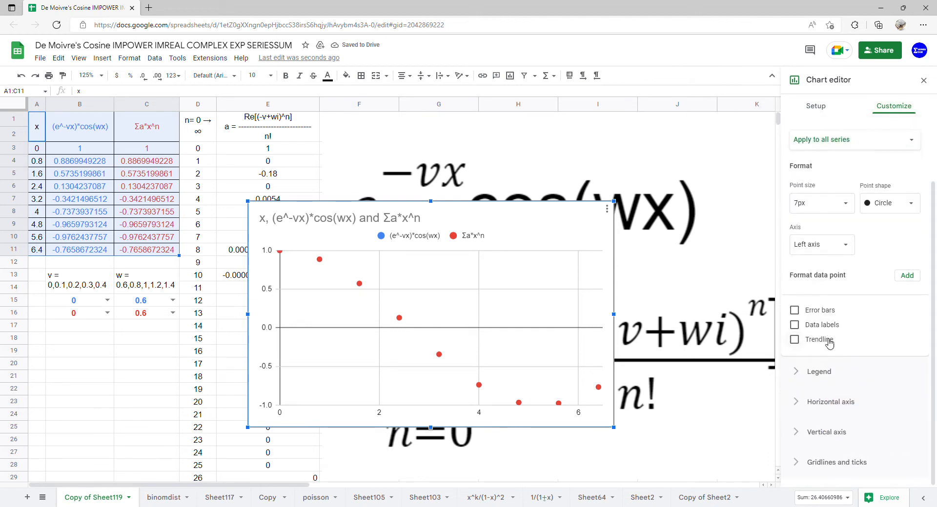
pyautogui.click(822, 343)
pyautogui.scroll(-2, 826, 344)
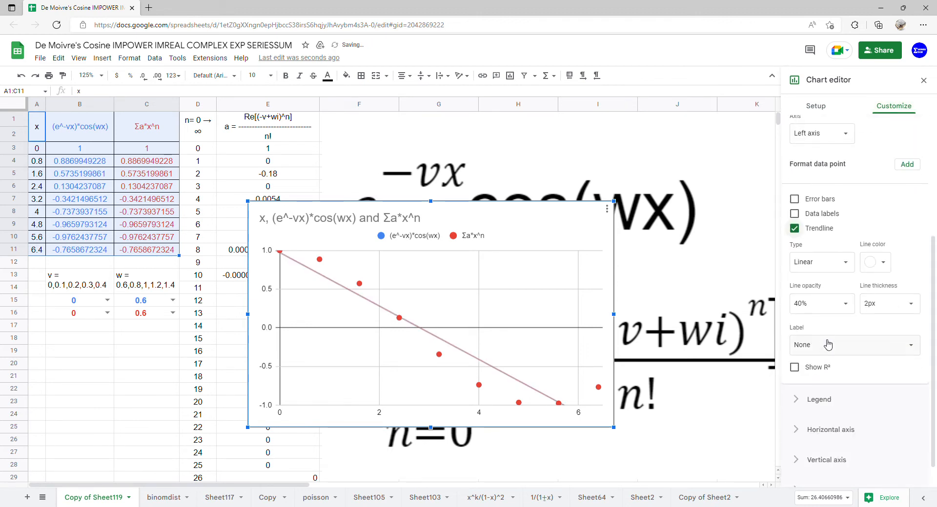
pyautogui.click(847, 265)
pyautogui.click(831, 291)
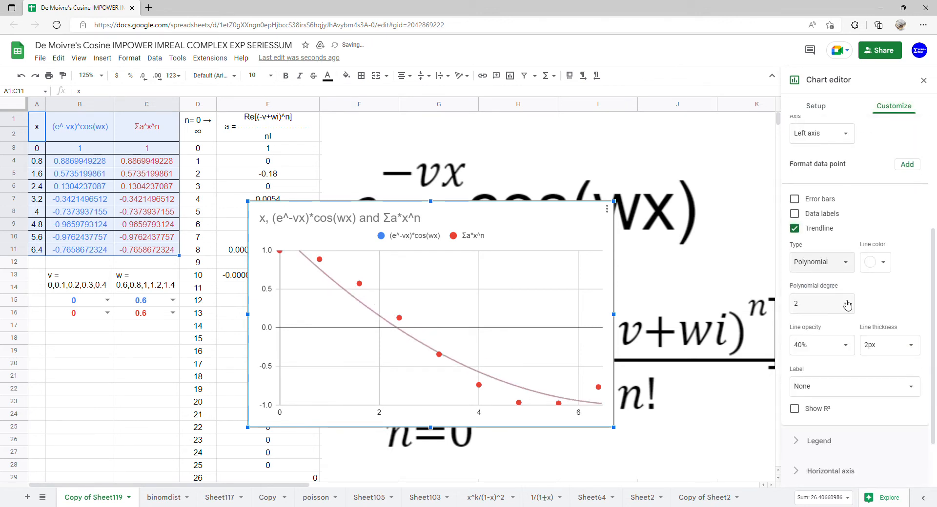
pyautogui.click(847, 305)
pyautogui.click(816, 388)
pyautogui.click(834, 387)
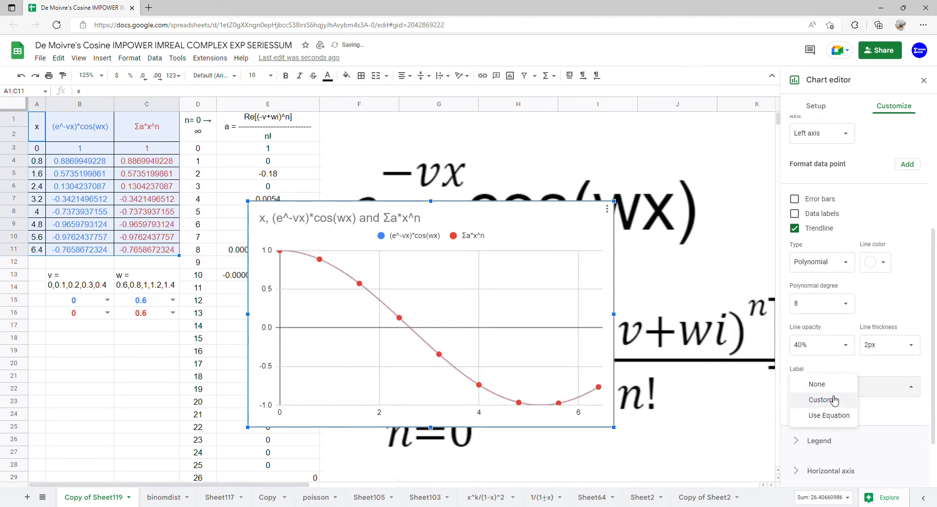
pyautogui.click(829, 416)
# Step: Delete the chart title text and close the chart editor
pyautogui.click(471, 224)
pyautogui.click(473, 223)
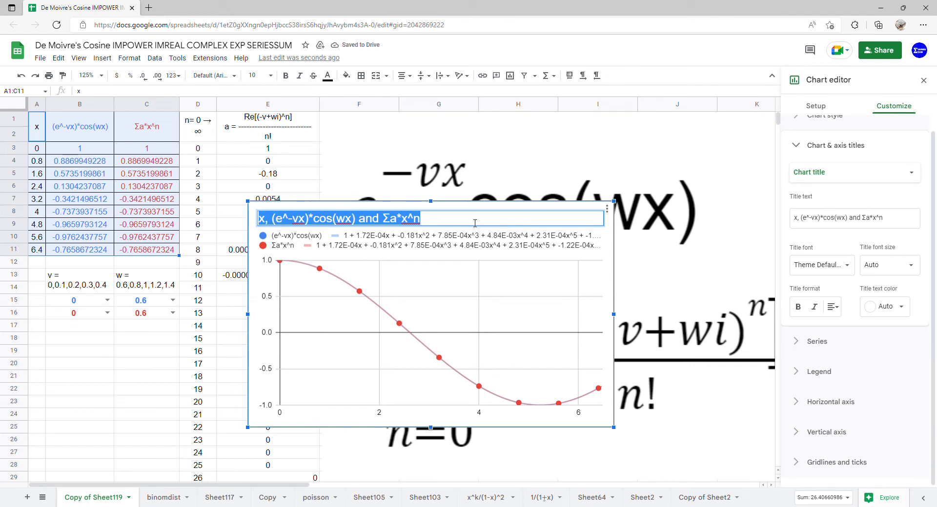
pyautogui.press('BackSpace')
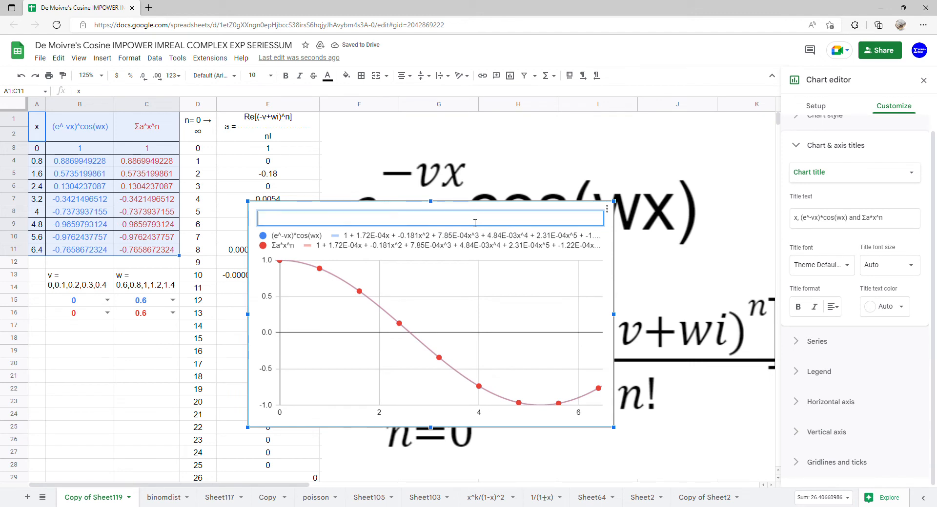
pyautogui.click(508, 340)
pyautogui.click(923, 80)
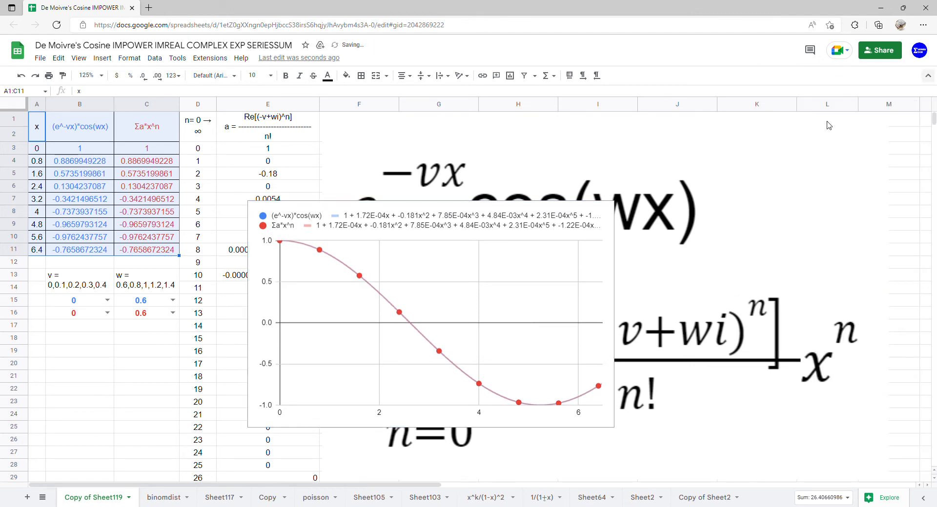
# Step: Move the chart next to column E and enlarge it to span columns F to L, down to about row 28
pyautogui.moveTo(561, 251); pyautogui.dragTo(633, 170)
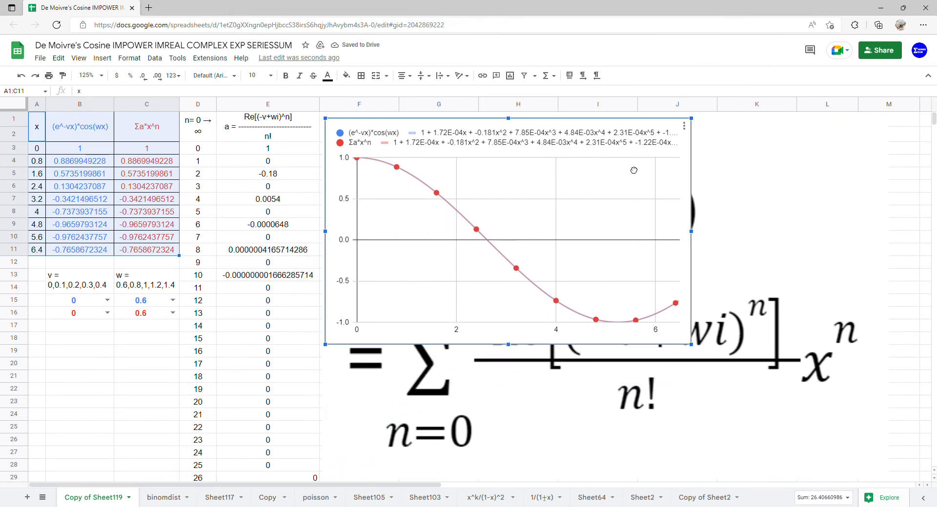
pyautogui.moveTo(510, 349); pyautogui.dragTo(529, 474)
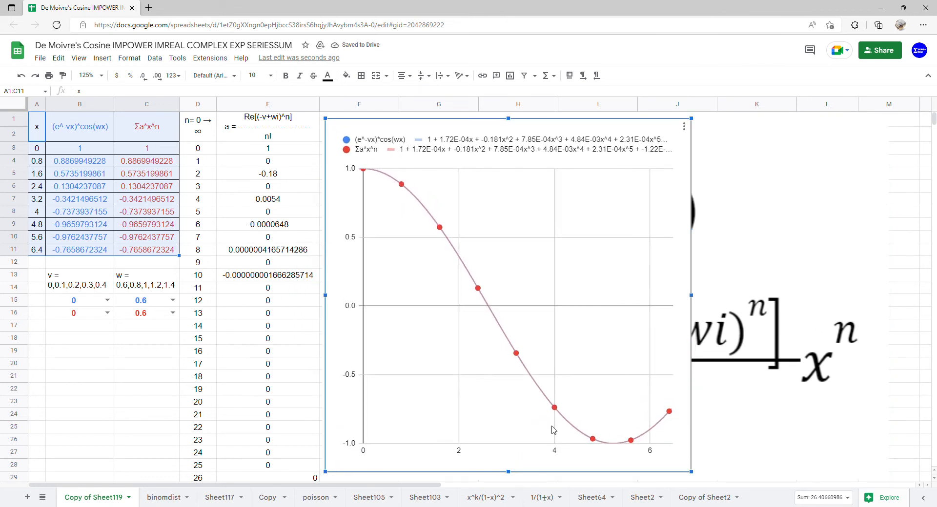
pyautogui.moveTo(698, 297); pyautogui.dragTo(906, 299)
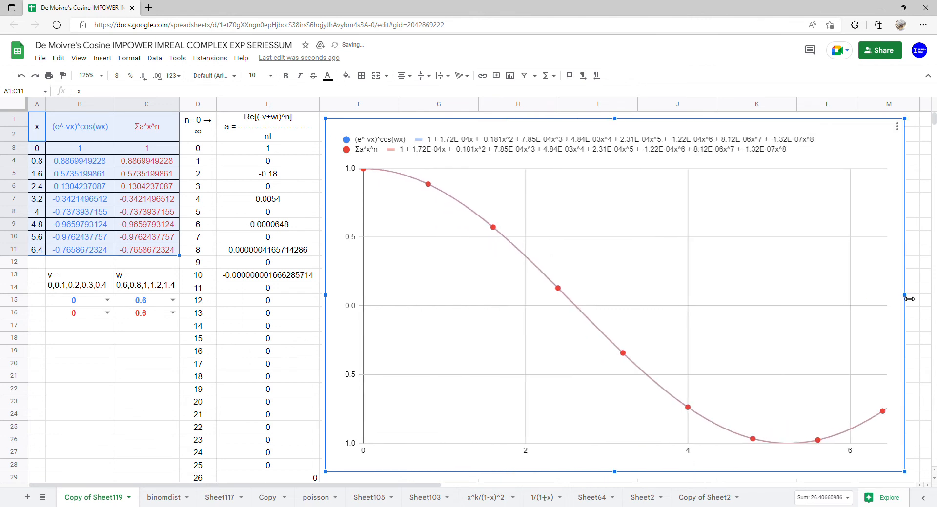
pyautogui.moveTo(341, 280); pyautogui.dragTo(338, 281)
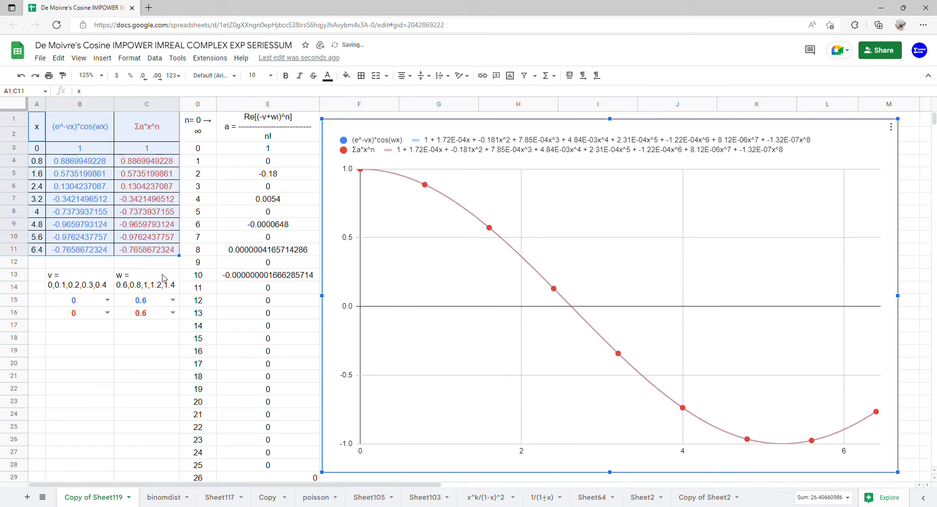
# Step: Set both w values, in C15 and C16, to 0.8
pyautogui.click(173, 300)
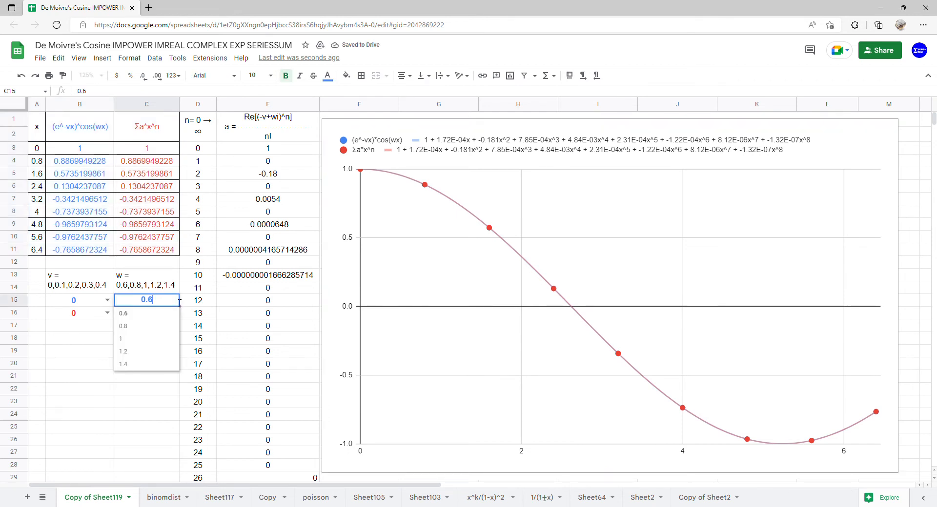
pyautogui.click(156, 327)
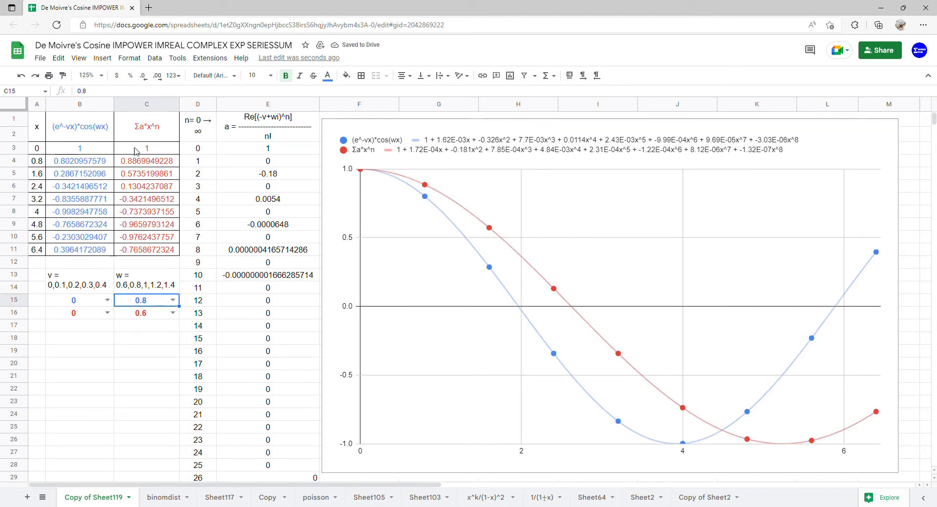
pyautogui.moveTo(89, 137); pyautogui.dragTo(86, 251)
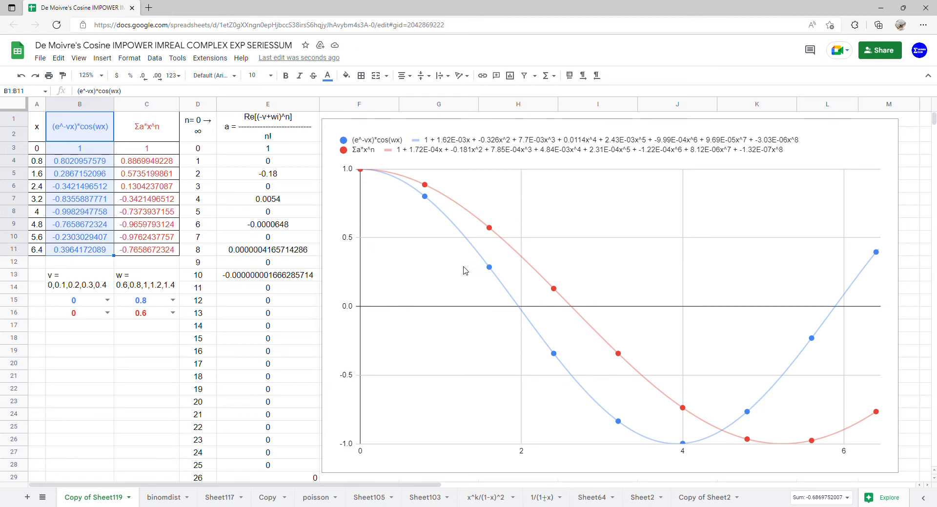
pyautogui.click(172, 314)
pyautogui.click(155, 345)
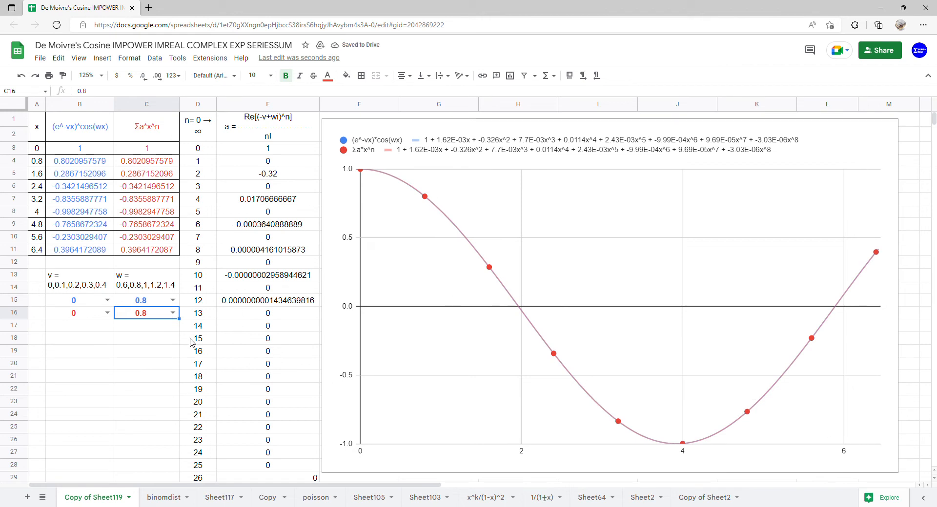
# Step: Set both w values, in C15 and C16, to 1 to compare the two curves
pyautogui.click(172, 301)
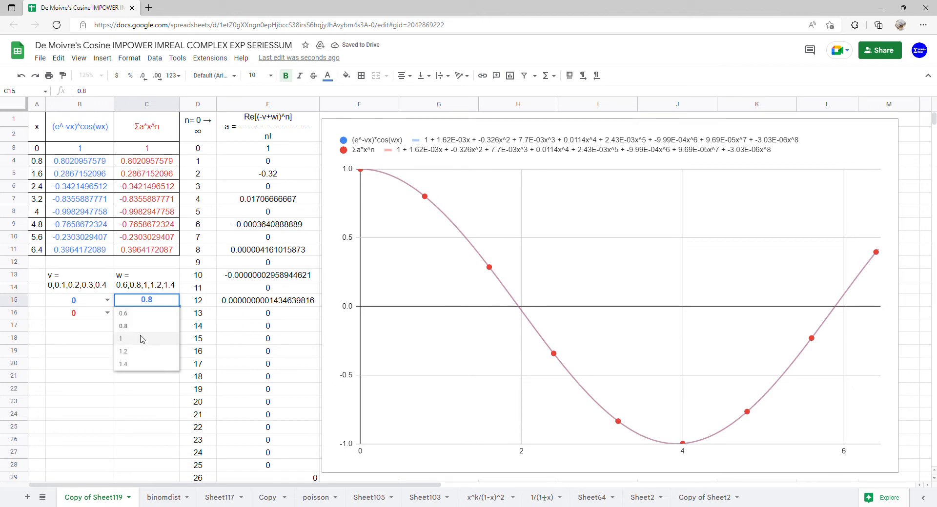
pyautogui.click(144, 341)
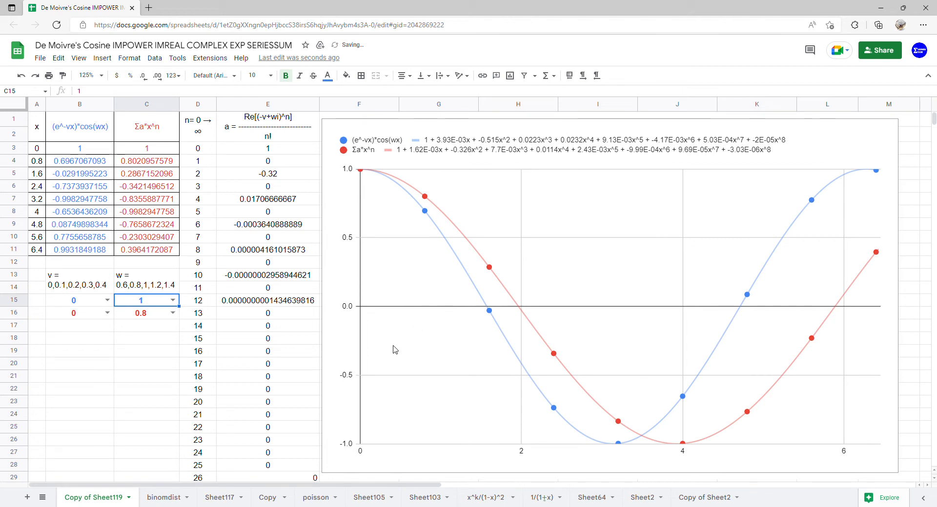
pyautogui.click(172, 314)
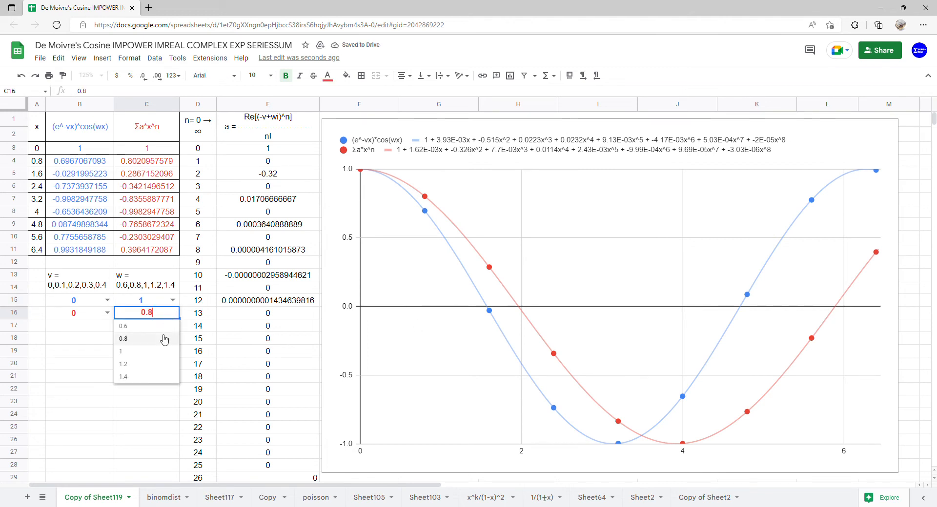
pyautogui.click(159, 355)
# Step: Set both w values, in C15 and C16, to 1.2
pyautogui.click(172, 300)
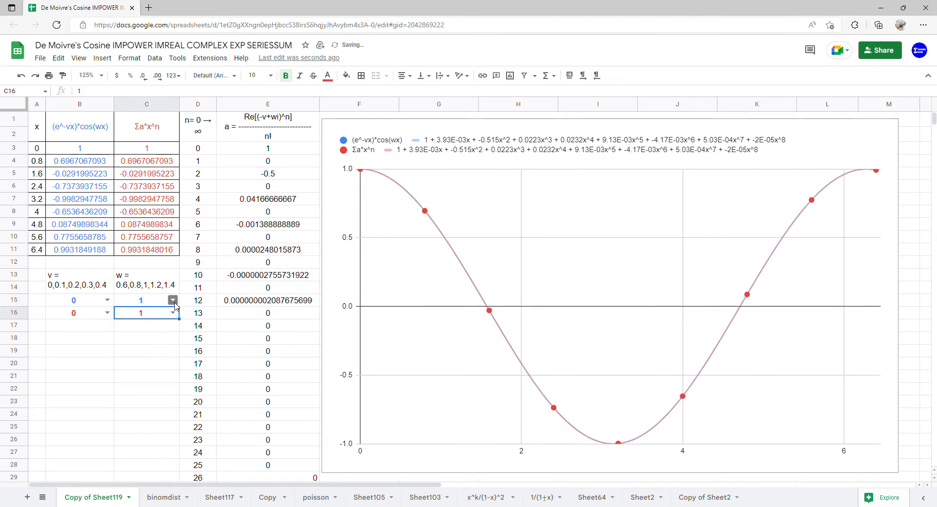
pyautogui.click(145, 353)
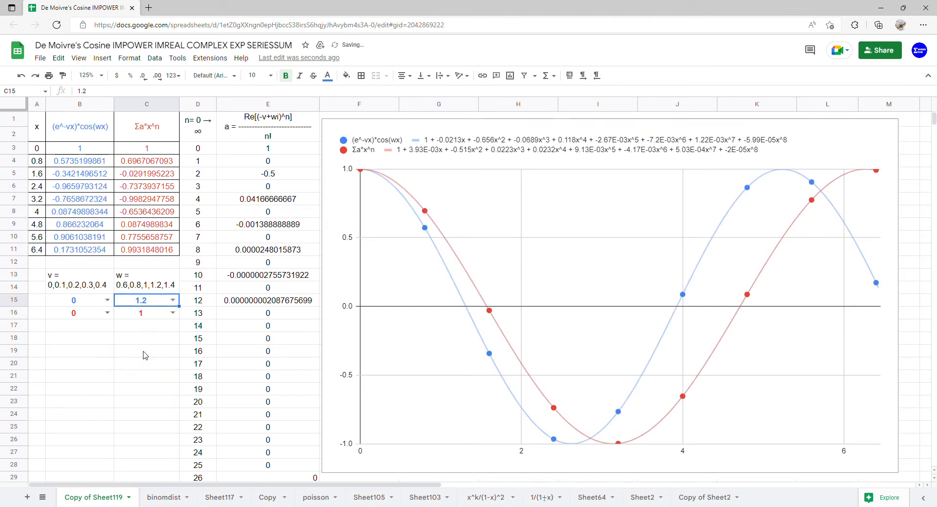
pyautogui.click(172, 313)
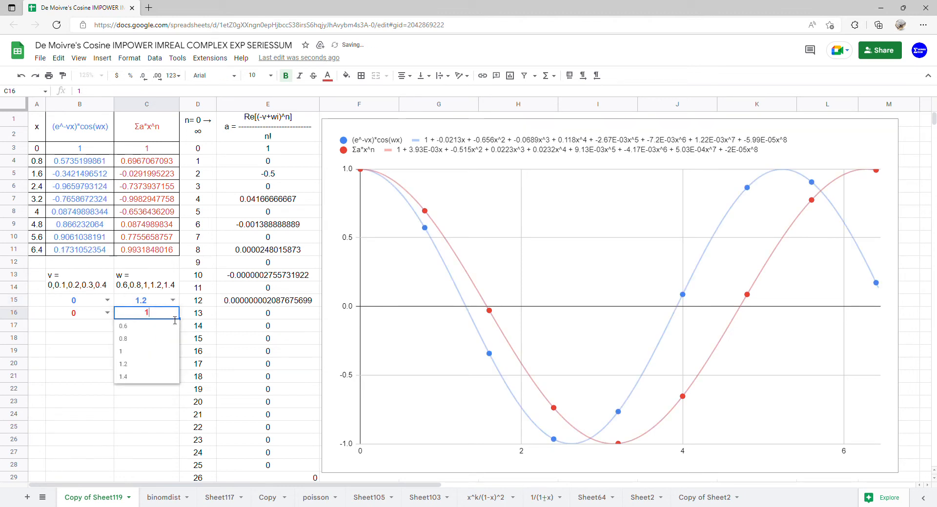
pyautogui.click(155, 369)
# Step: Set both w values, in C15 and C16, to 1.4
pyautogui.click(172, 300)
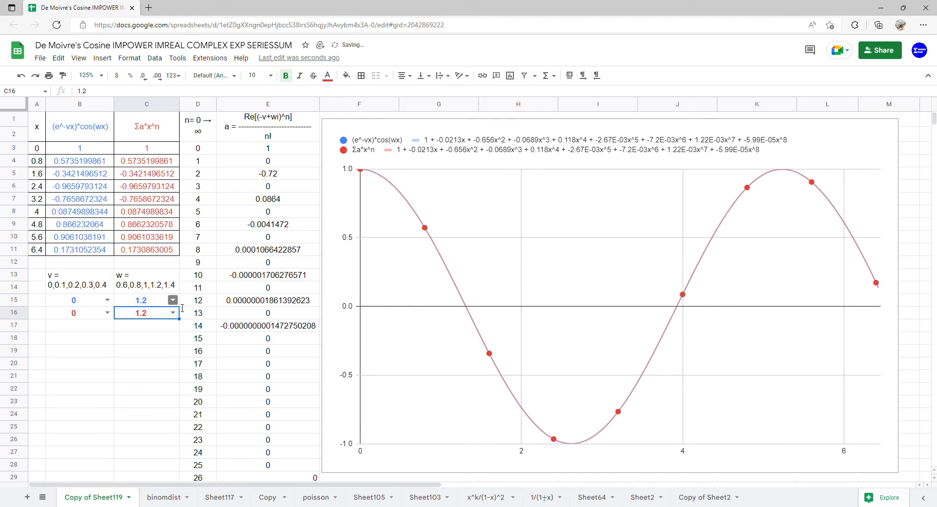
pyautogui.click(145, 369)
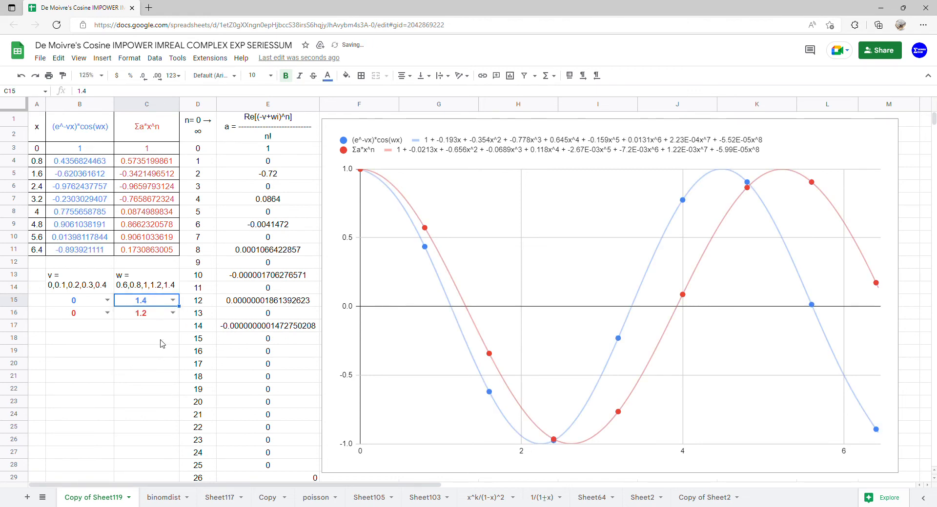
pyautogui.click(172, 314)
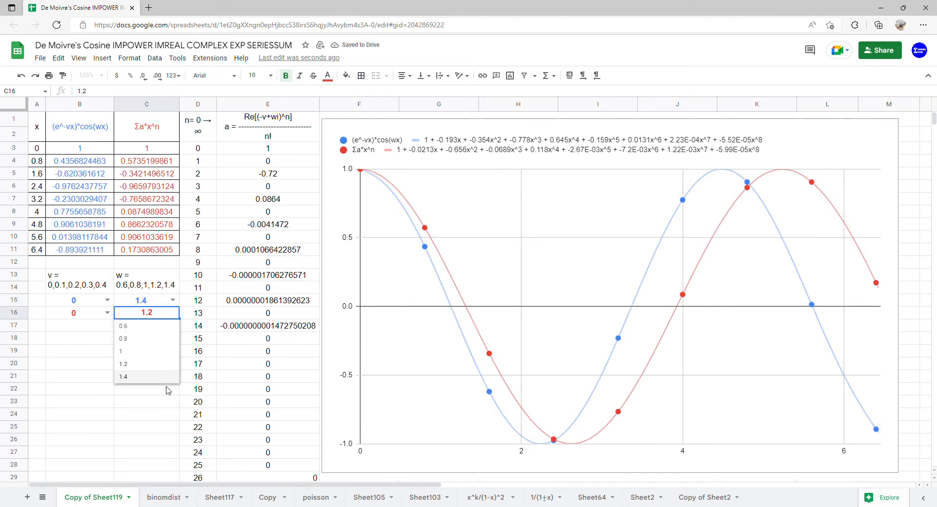
pyautogui.click(170, 380)
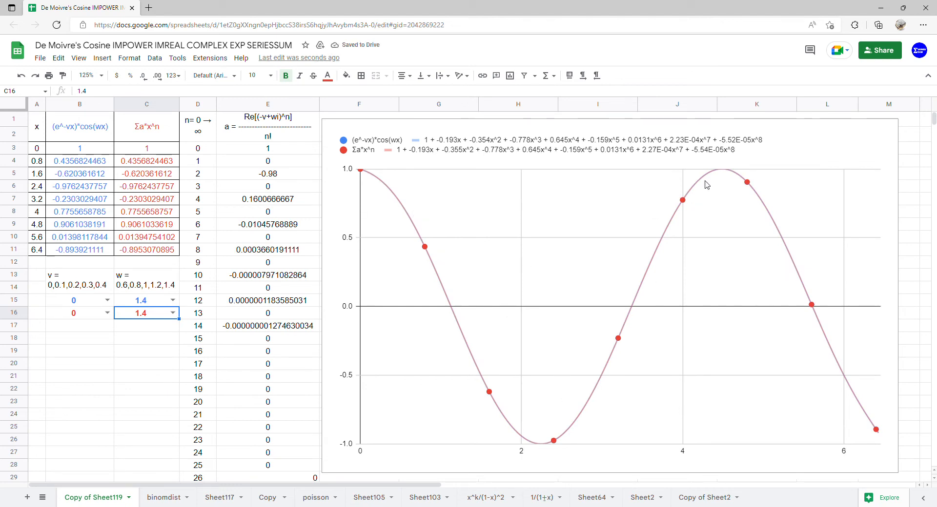
# Step: Set both v values, in B15 and B16, to 0.1
pyautogui.click(107, 300)
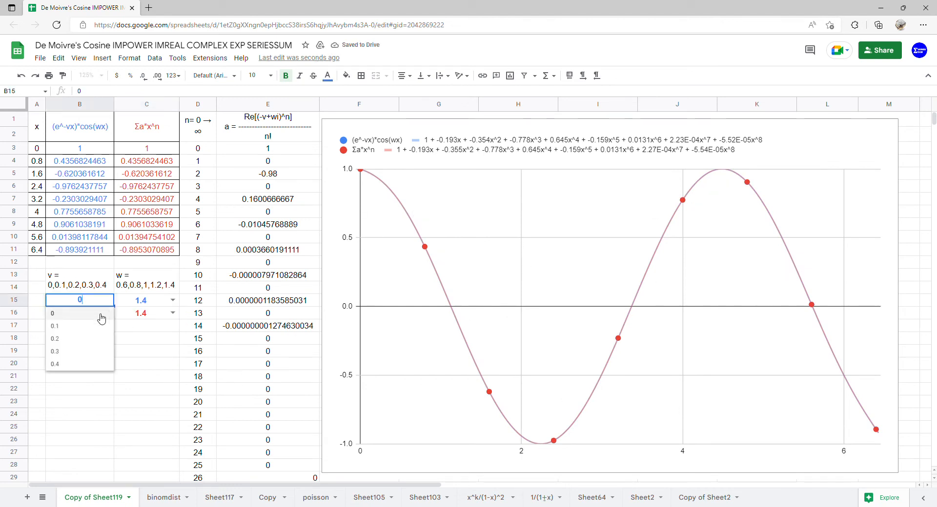
pyautogui.click(83, 335)
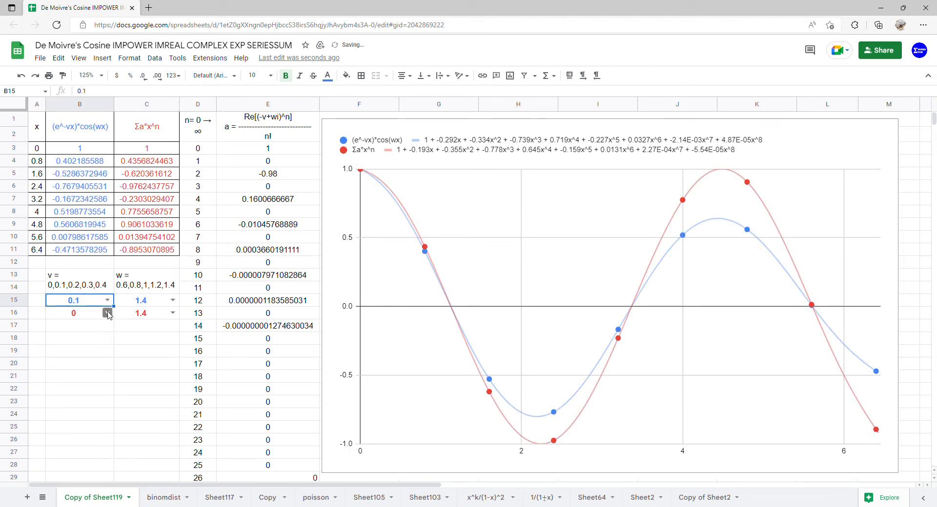
pyautogui.click(107, 313)
pyautogui.click(90, 339)
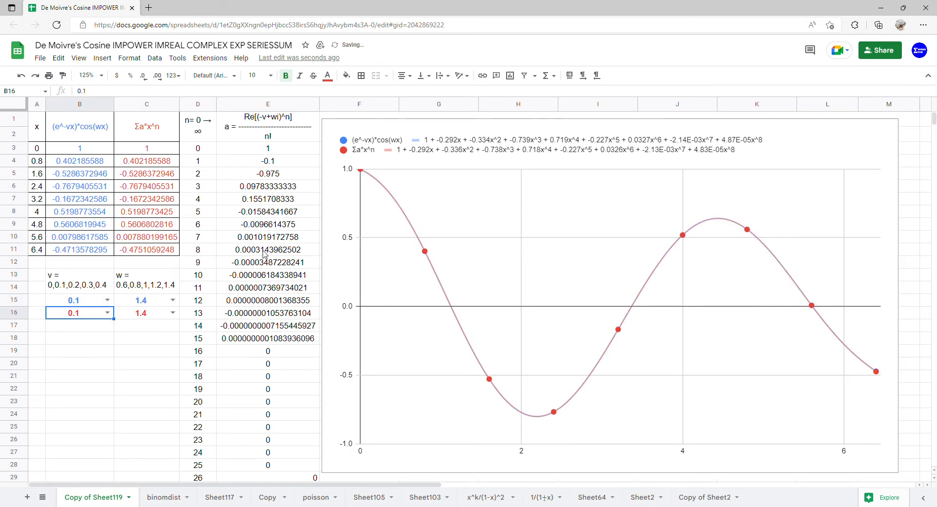
# Step: With v at 0.1, set both w values in C15 and C16 to 1.2
pyautogui.click(175, 301)
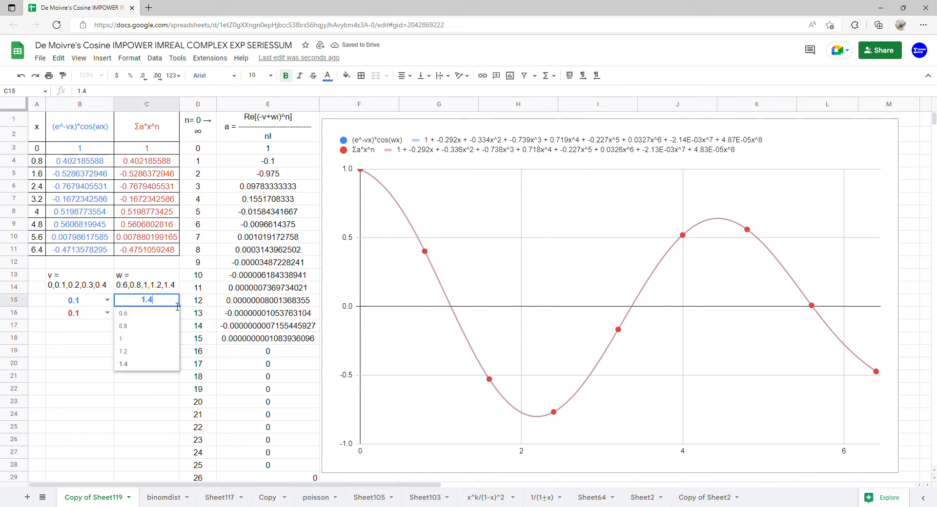
pyautogui.click(140, 356)
pyautogui.click(173, 313)
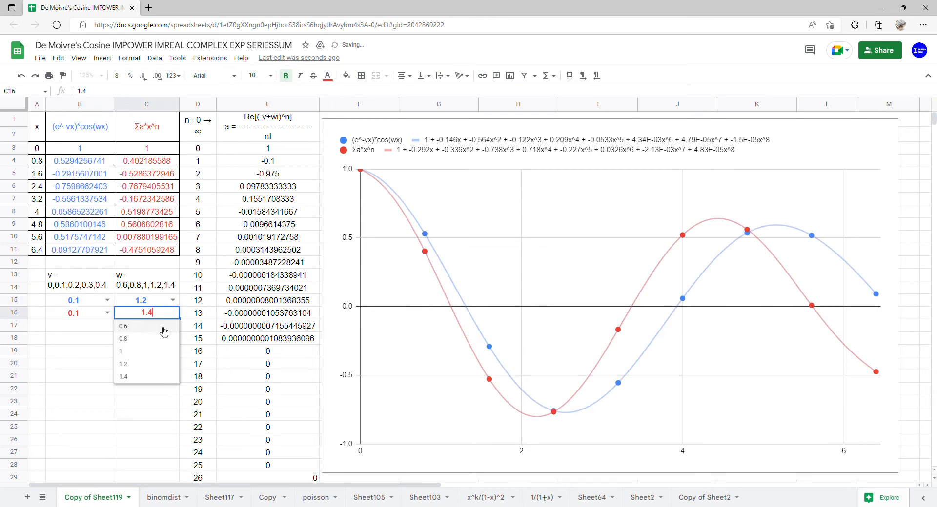
pyautogui.click(146, 365)
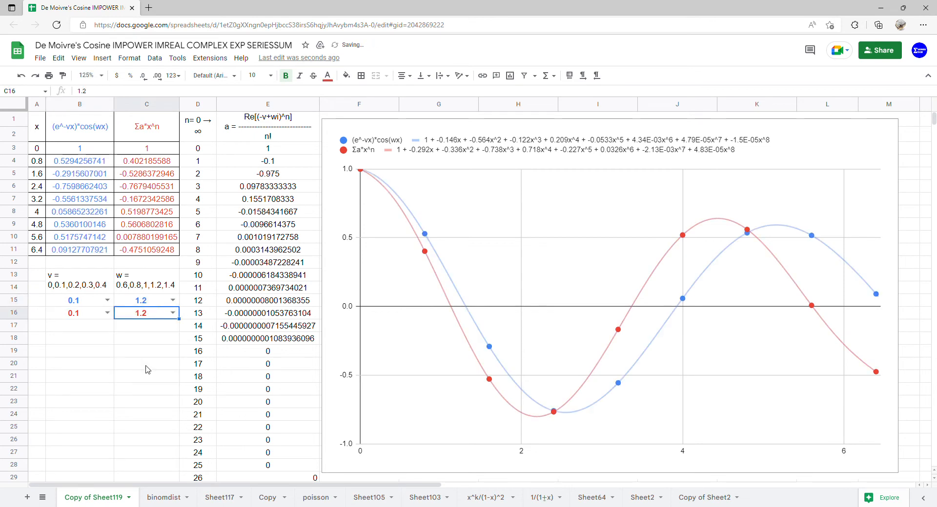
# Step: With v at 0.1, set both w values in C15 and C16 to 1
pyautogui.click(172, 300)
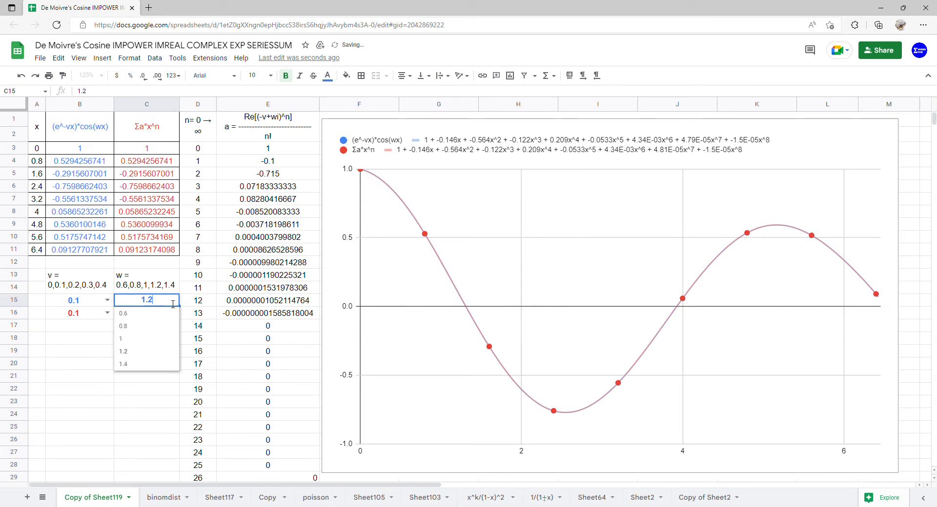
pyautogui.click(152, 343)
pyautogui.click(173, 313)
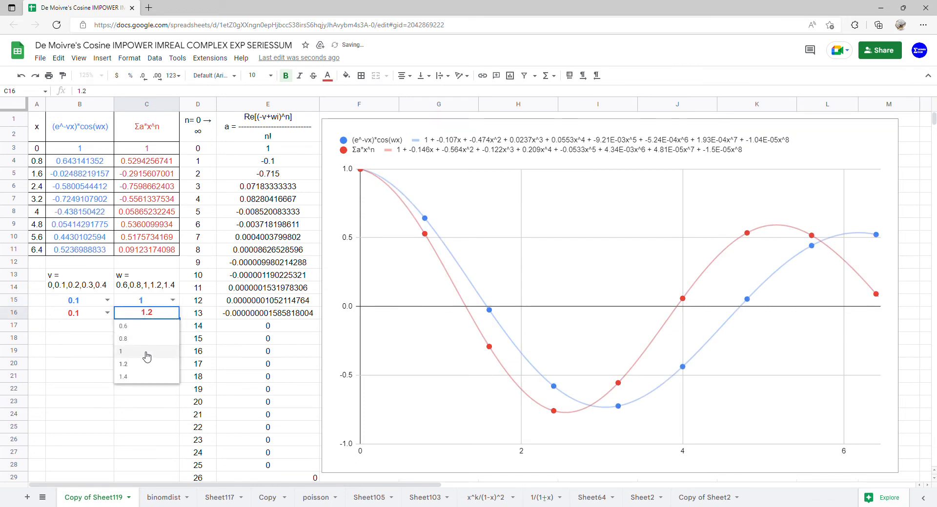
pyautogui.click(146, 352)
# Step: With v at 0.1, set both w values in C15 and C16 to 0.8
pyautogui.click(161, 301)
pyautogui.click(148, 329)
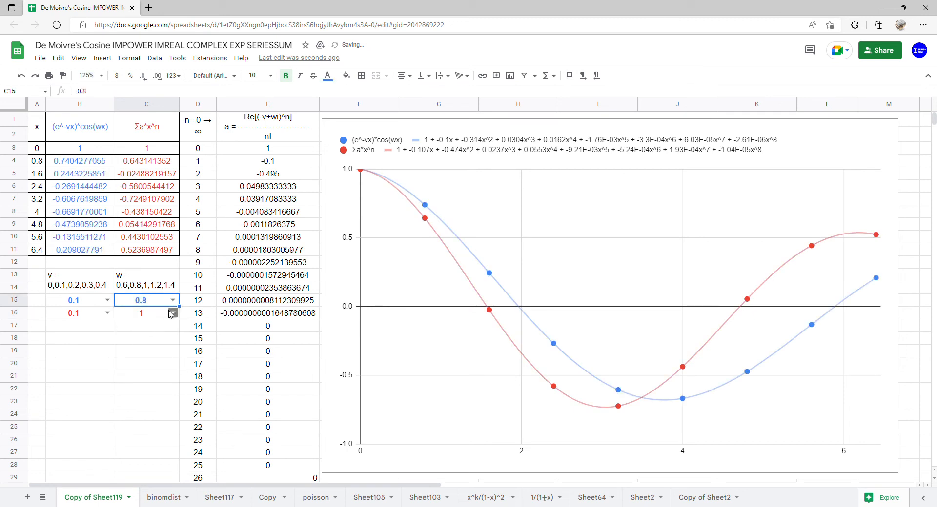
pyautogui.click(172, 313)
pyautogui.click(150, 344)
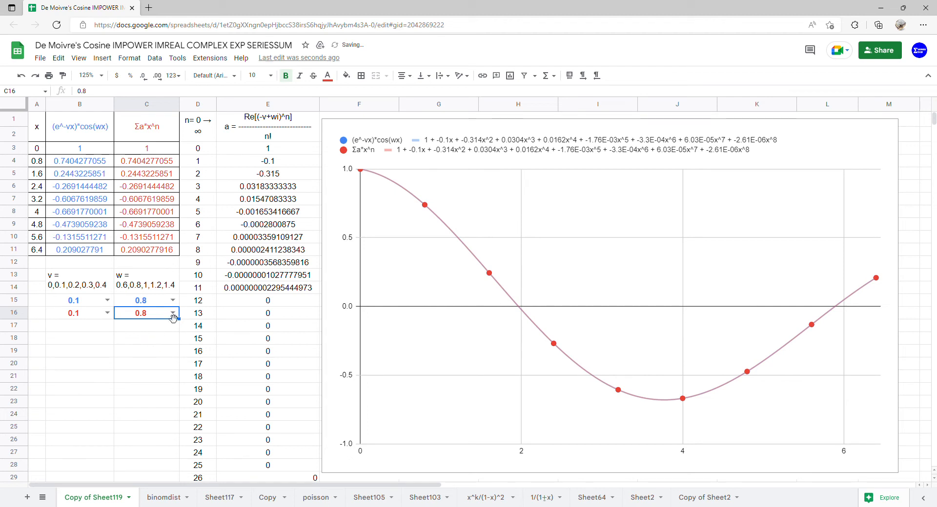
# Step: With v at 0.1, set both w values in C15 and C16 to 0.6
pyautogui.click(173, 300)
pyautogui.click(163, 320)
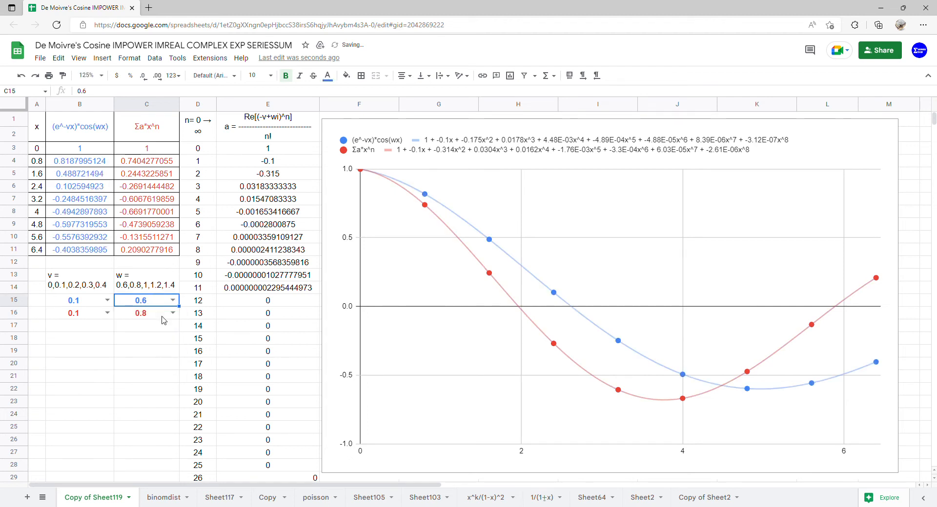
pyautogui.click(172, 313)
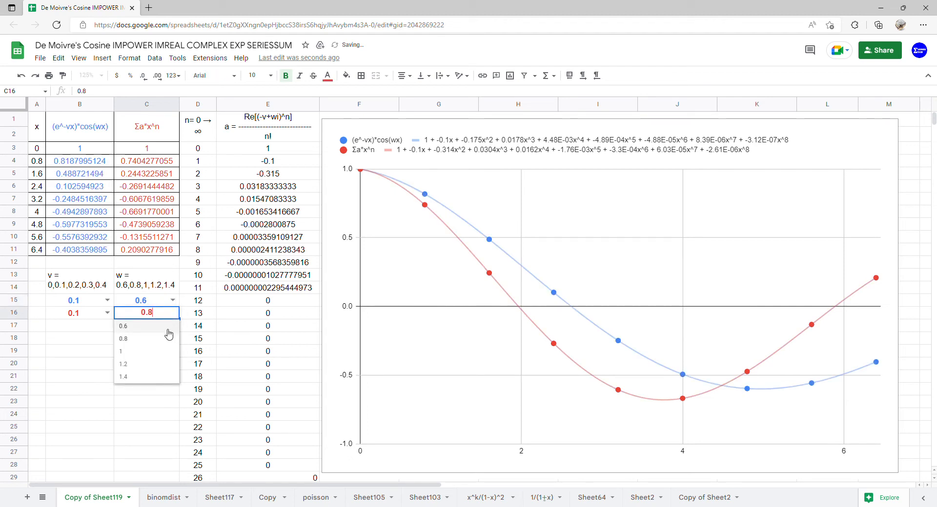
pyautogui.click(165, 328)
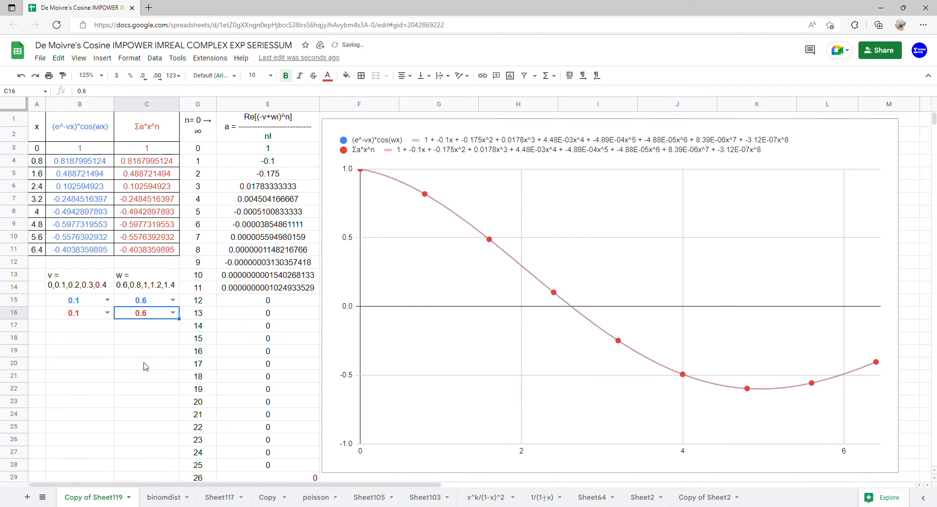
# Step: Set both v values, in B15 and B16, to 0.2
pyautogui.click(108, 301)
pyautogui.click(84, 344)
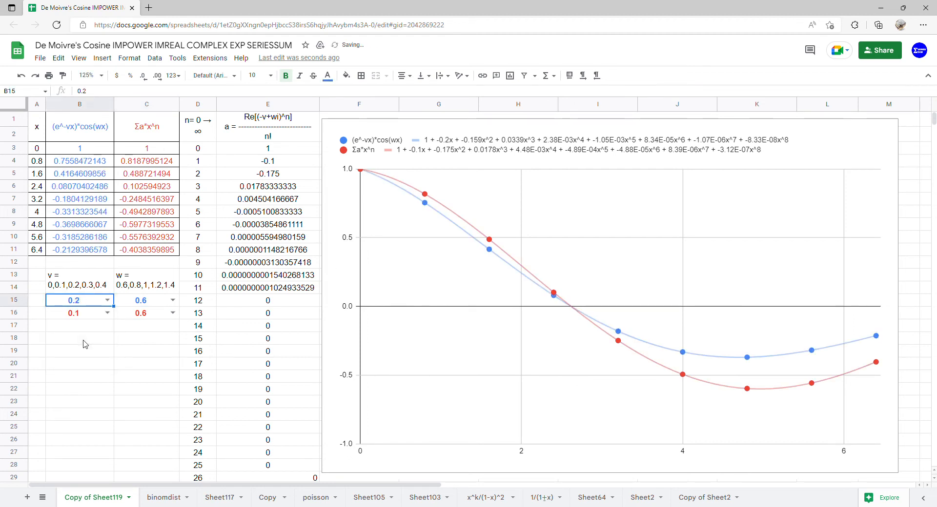
pyautogui.click(108, 312)
pyautogui.click(84, 351)
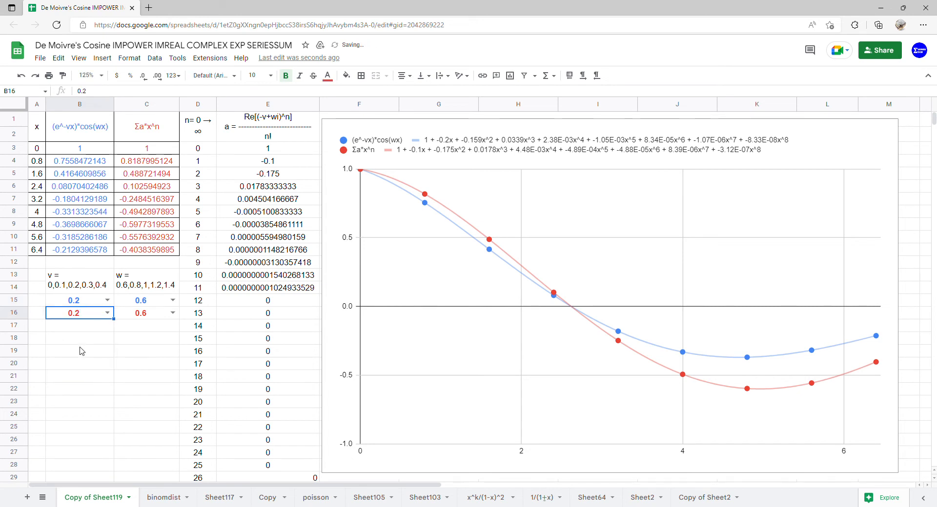
# Step: With v at 0.2, set both w values in C15 and C16 to 0.8
pyautogui.click(173, 301)
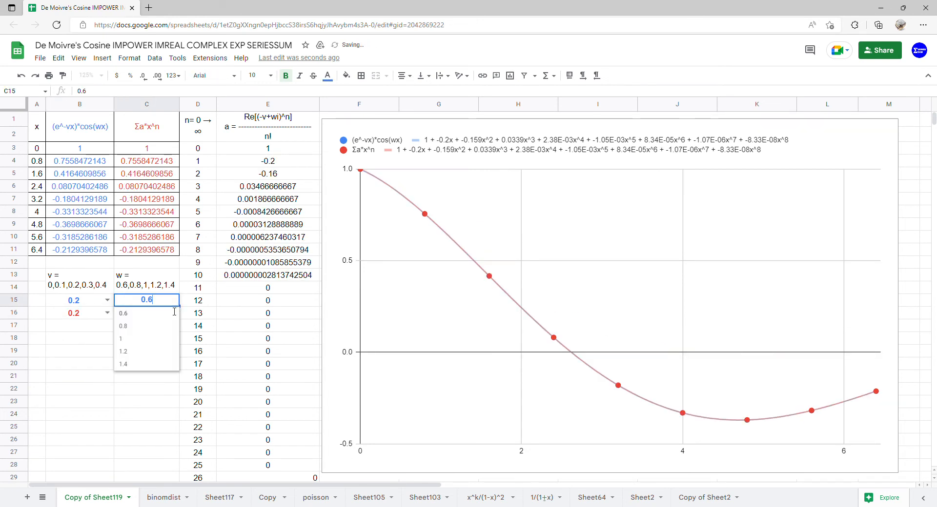
pyautogui.click(155, 329)
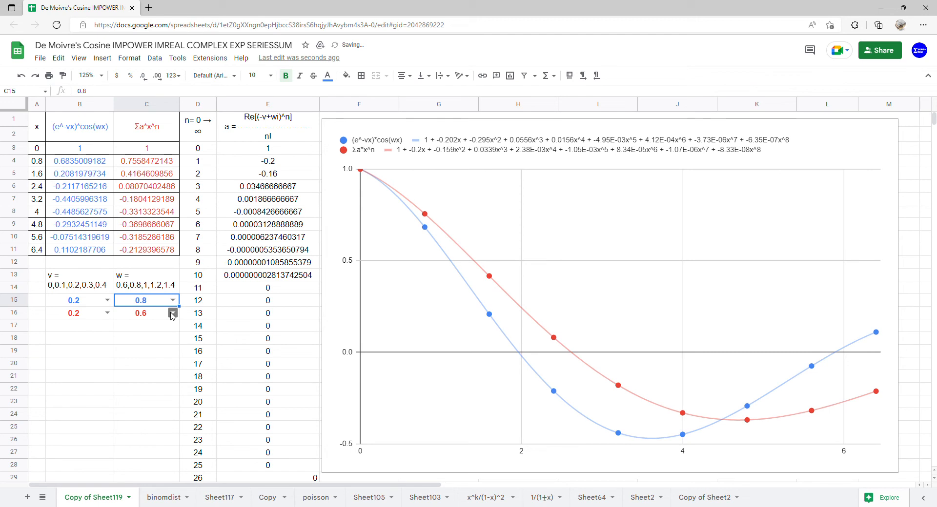
pyautogui.click(173, 314)
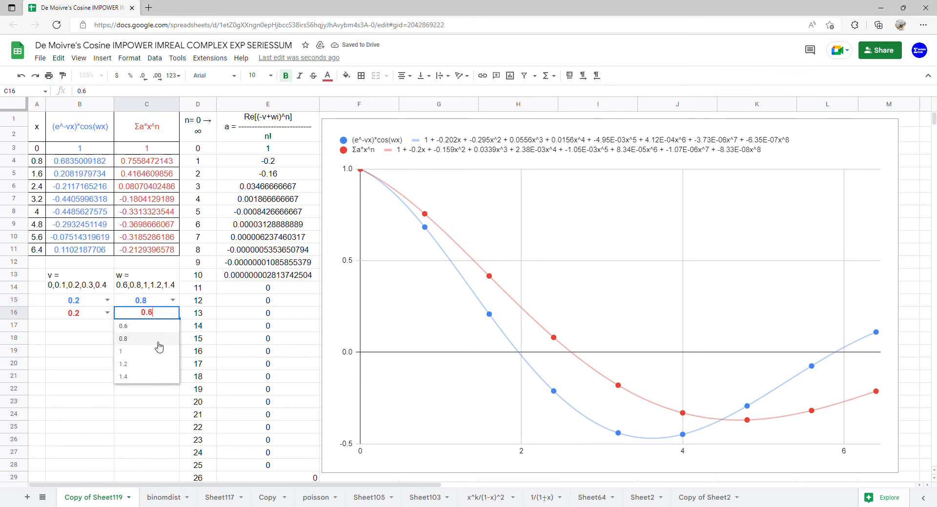
pyautogui.click(157, 344)
# Step: With v at 0.2, set both w values in C15 and C16 to 1
pyautogui.click(173, 300)
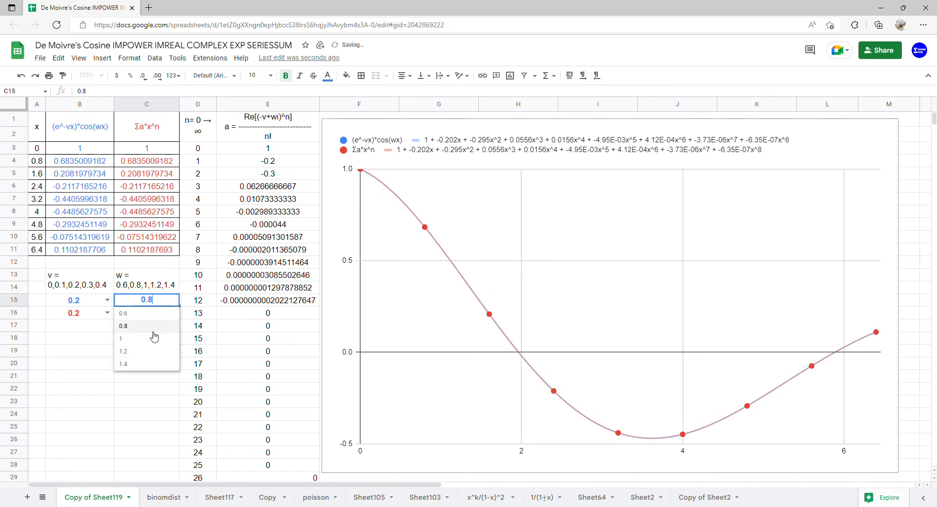
pyautogui.click(143, 345)
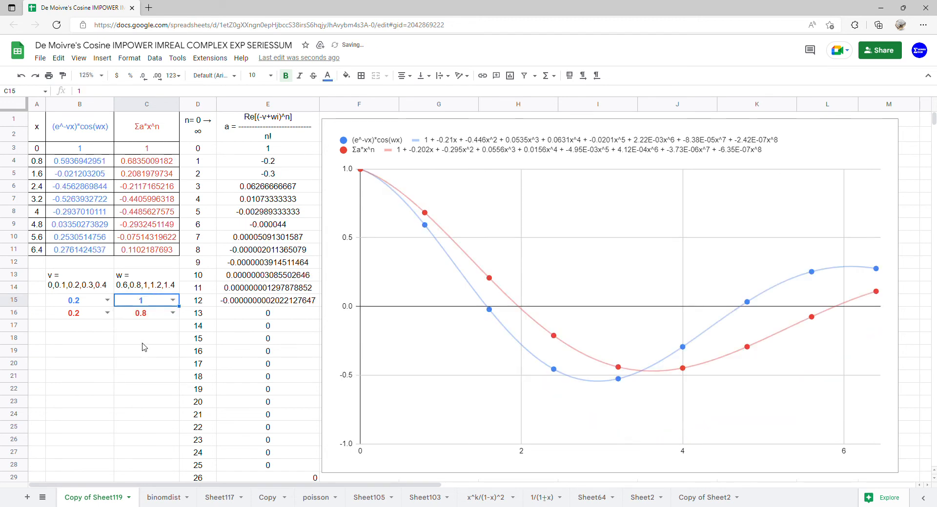
pyautogui.click(173, 313)
pyautogui.click(149, 351)
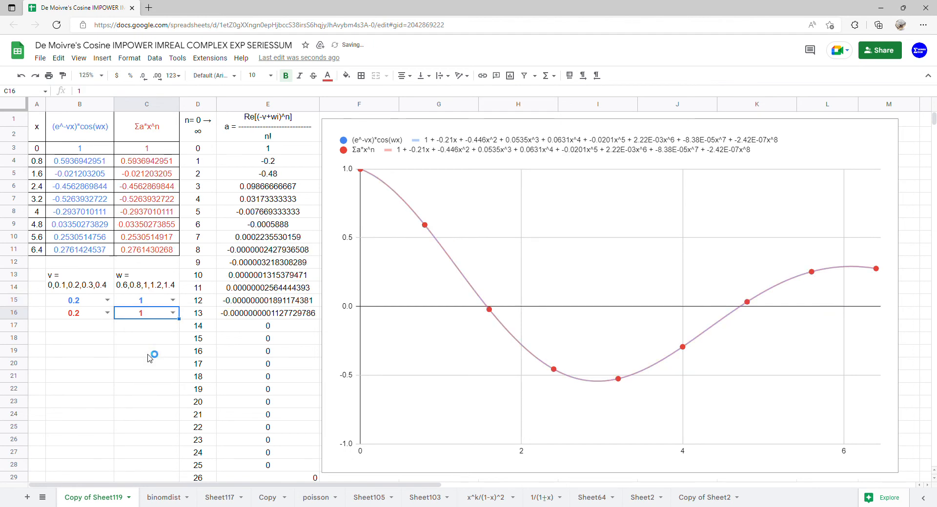
# Step: With v at 0.2, set both w values in C15 and C16 to 1.2
pyautogui.click(172, 301)
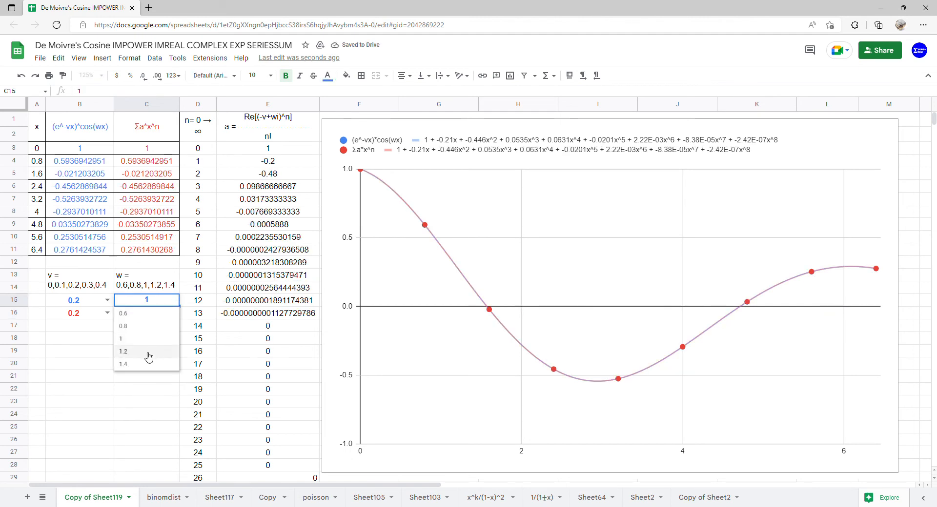
pyautogui.click(146, 358)
pyautogui.click(173, 314)
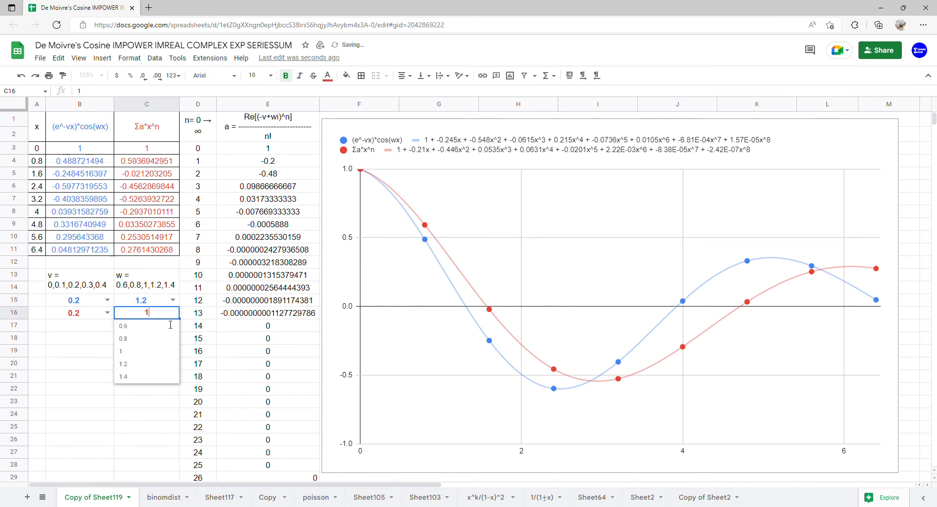
pyautogui.click(148, 365)
# Step: With v at 0.2, set both w values in C15 and C16 to 1.4
pyautogui.click(172, 300)
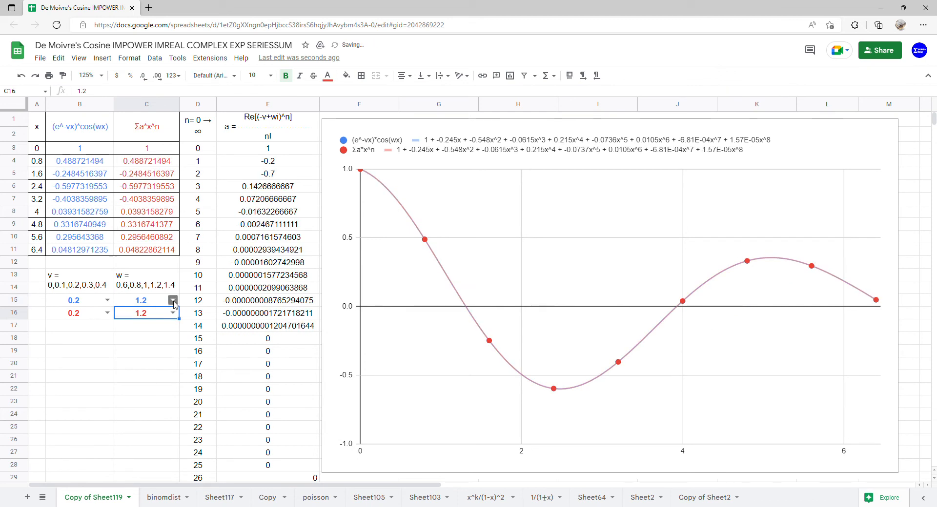
pyautogui.click(149, 365)
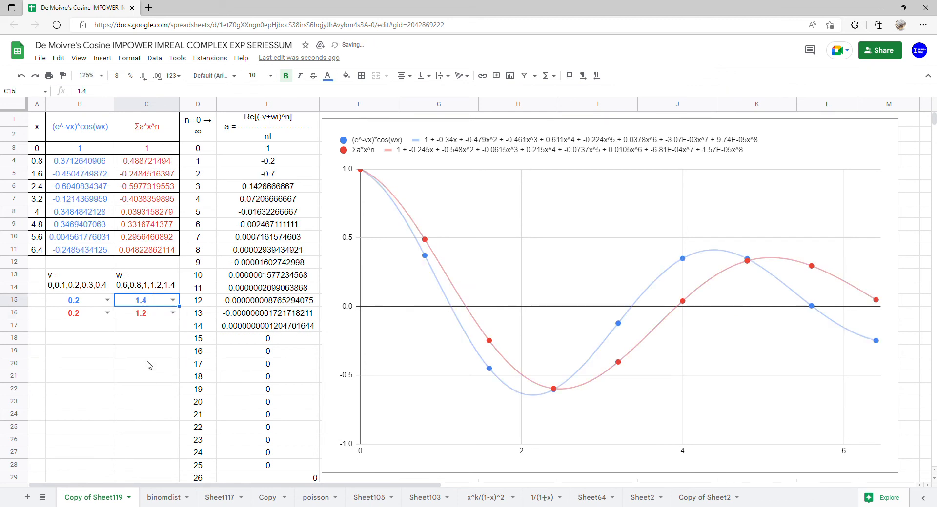
pyautogui.click(173, 313)
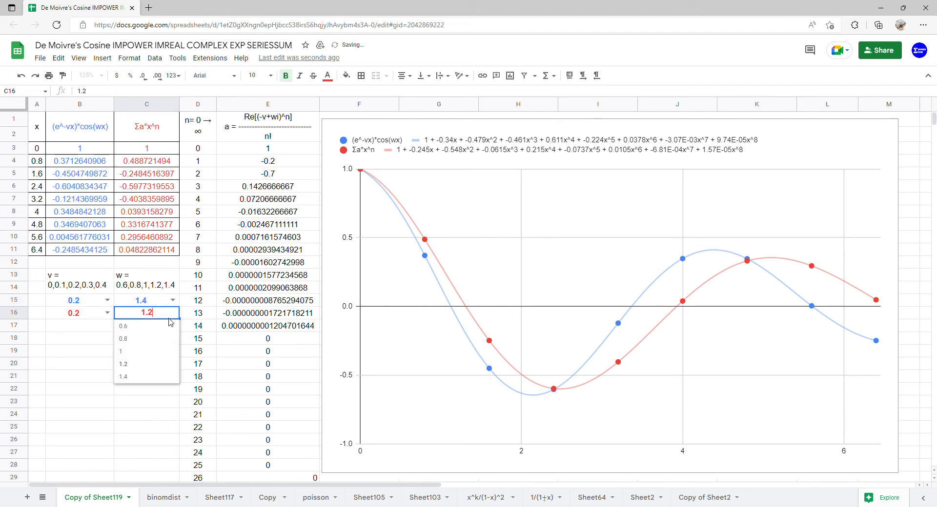
pyautogui.click(144, 378)
# Step: Set both v values, in B15 and B16, to 0.3
pyautogui.click(108, 300)
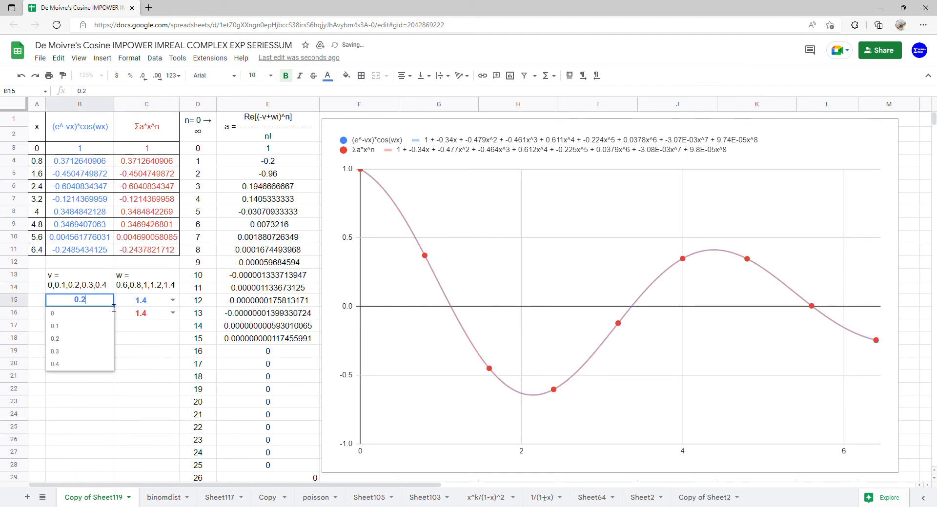
pyautogui.click(89, 356)
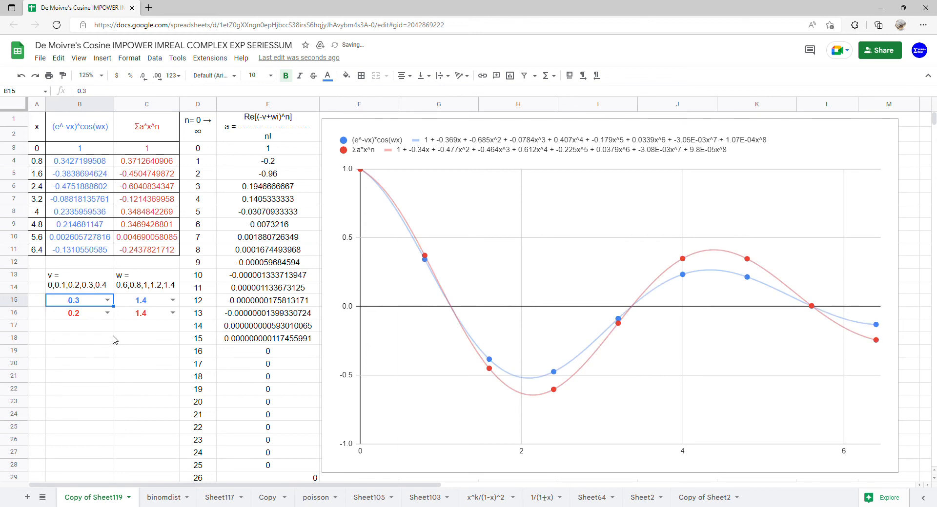
pyautogui.click(108, 313)
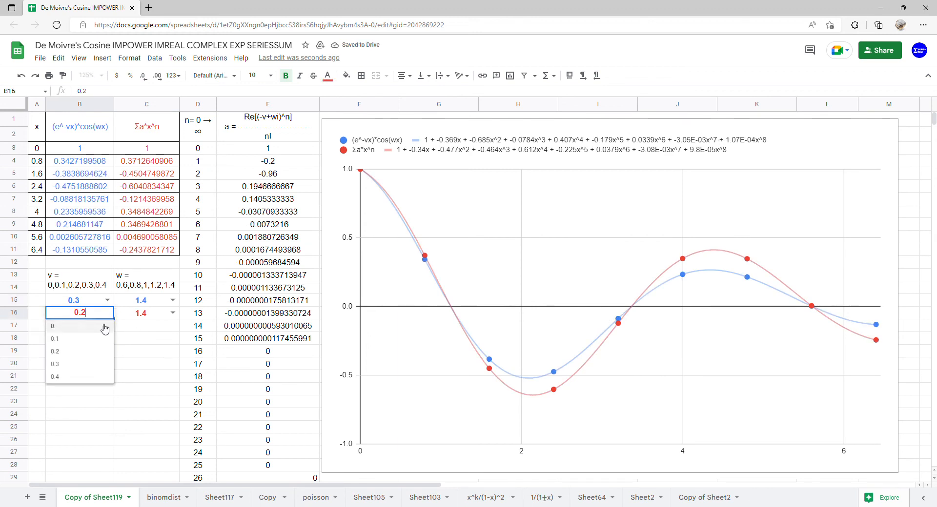
pyautogui.click(78, 367)
# Step: With v at 0.3, set both w values in C15 and C16 to 1.2
pyautogui.click(173, 300)
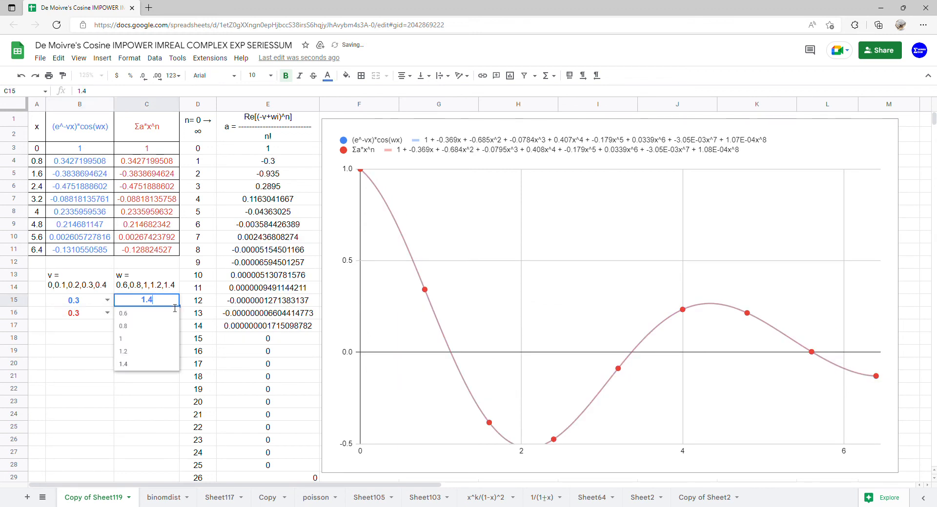
pyautogui.click(153, 353)
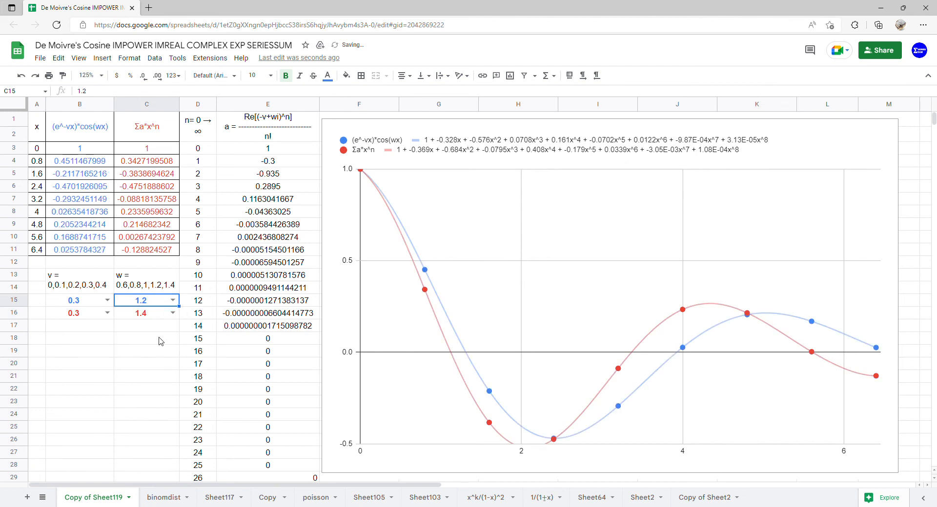
pyautogui.click(173, 313)
pyautogui.click(144, 367)
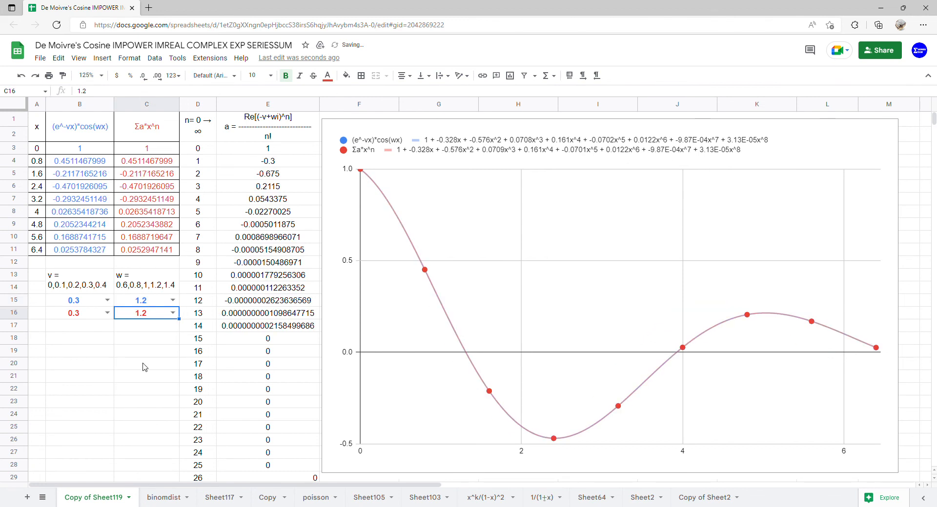
# Step: With v at 0.3, set both w values in C15 and C16 to 1
pyautogui.click(173, 300)
pyautogui.click(149, 347)
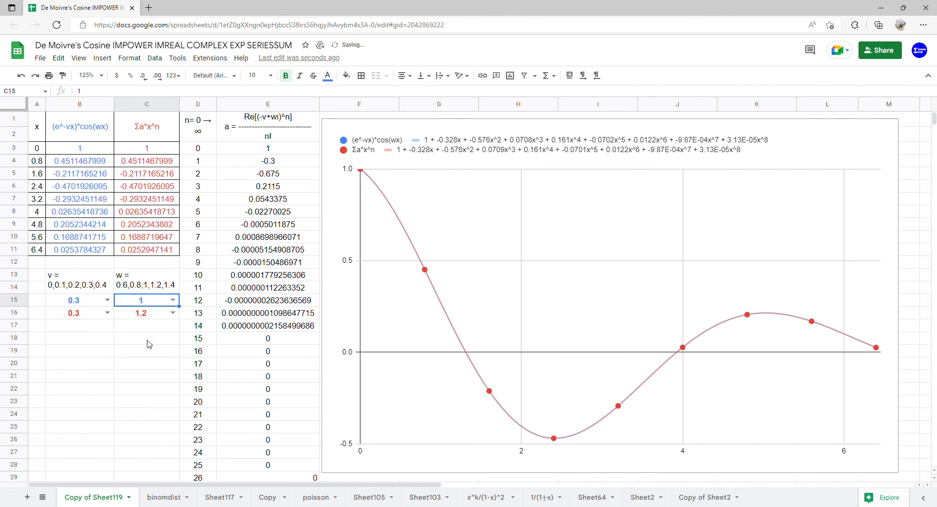
pyautogui.click(173, 313)
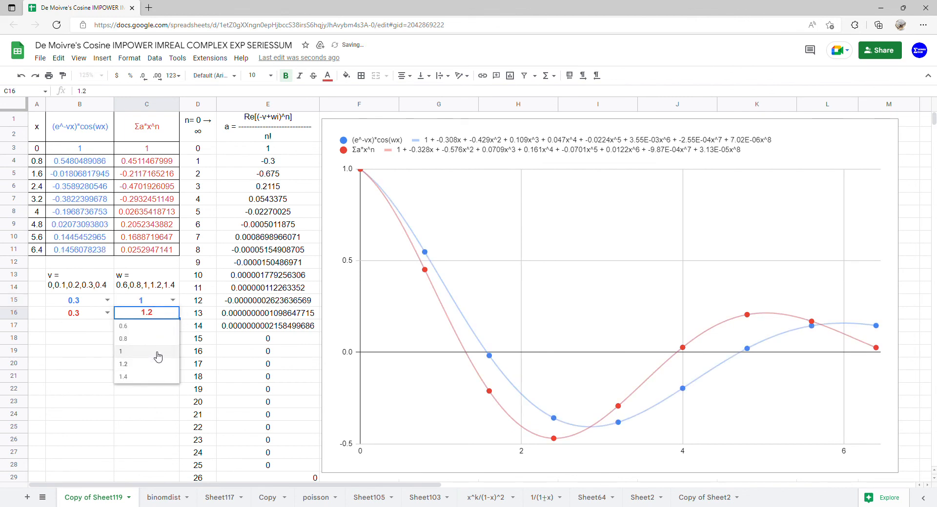
pyautogui.click(155, 356)
# Step: With v at 0.3, set both w values in C15 and C16 to 0.8
pyautogui.click(173, 300)
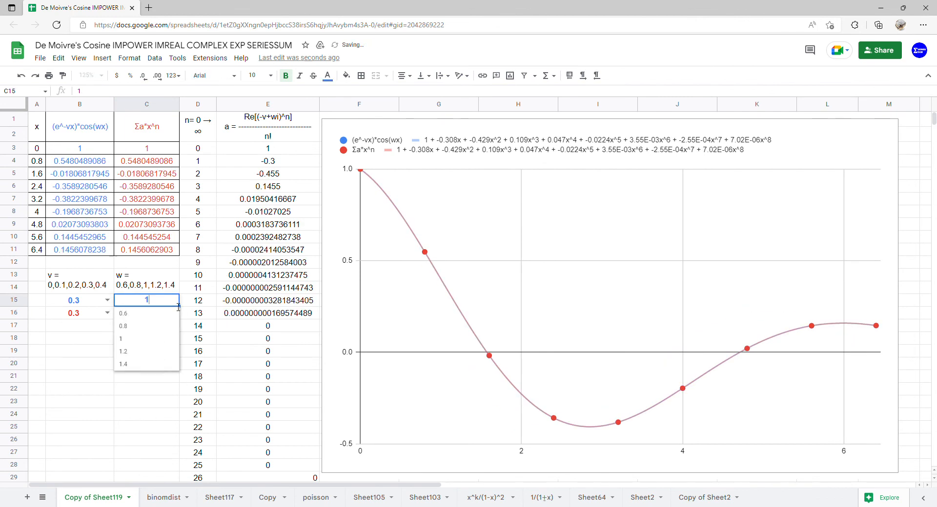
pyautogui.click(155, 327)
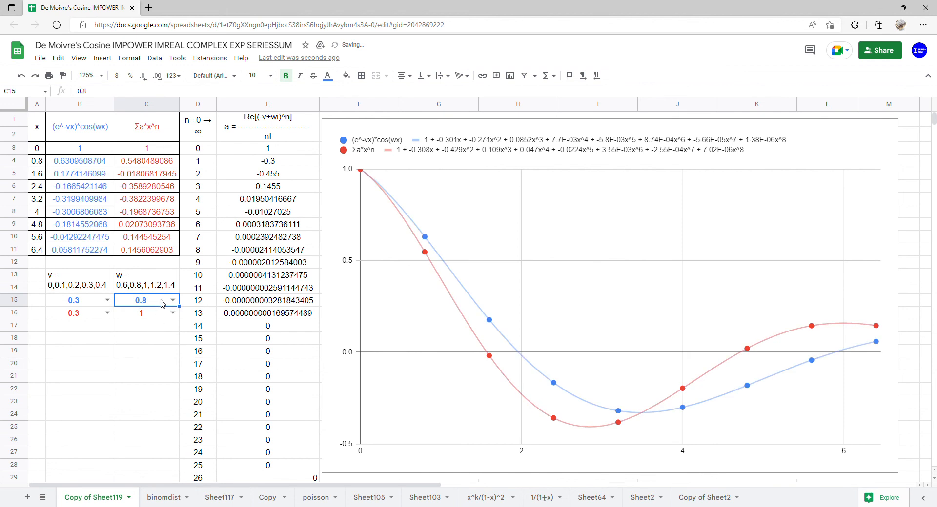
pyautogui.click(173, 313)
pyautogui.click(156, 338)
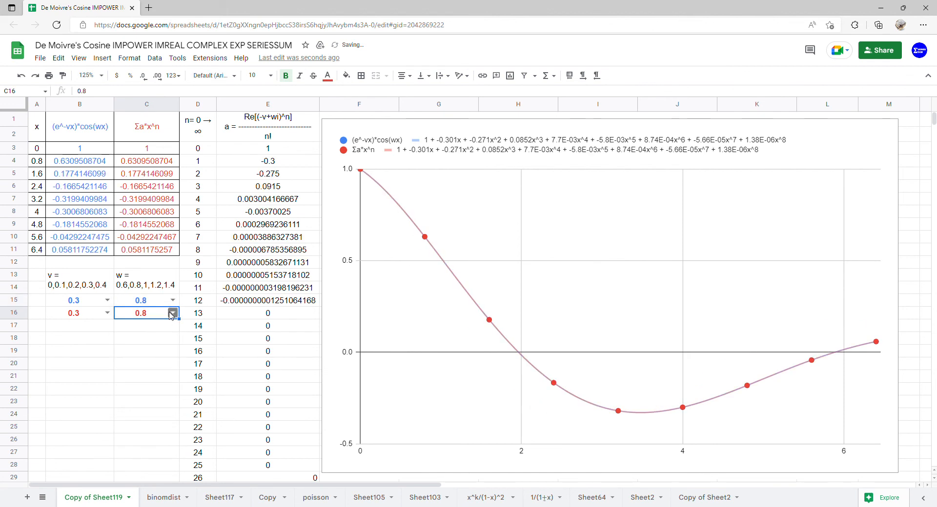
# Step: With v at 0.3, set both w values in C15 and C16 to 0.6
pyautogui.click(172, 300)
pyautogui.click(159, 315)
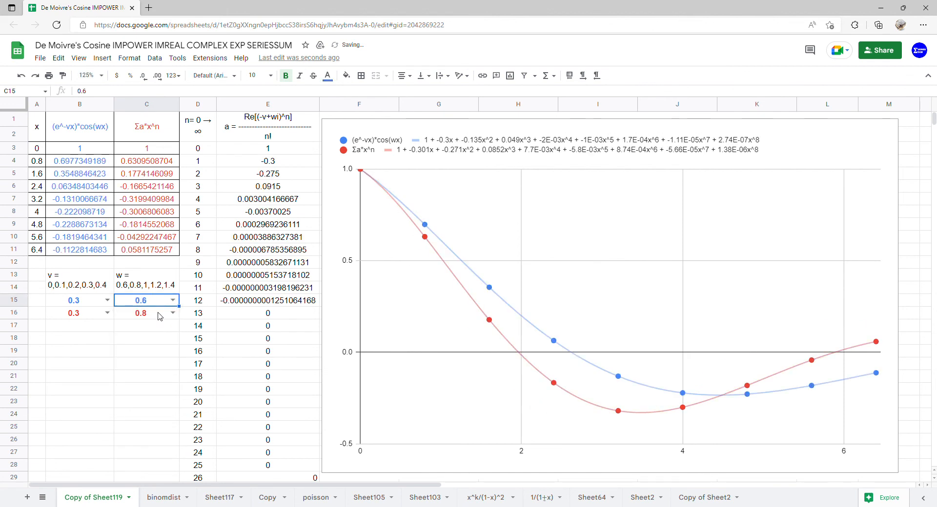
pyautogui.click(173, 313)
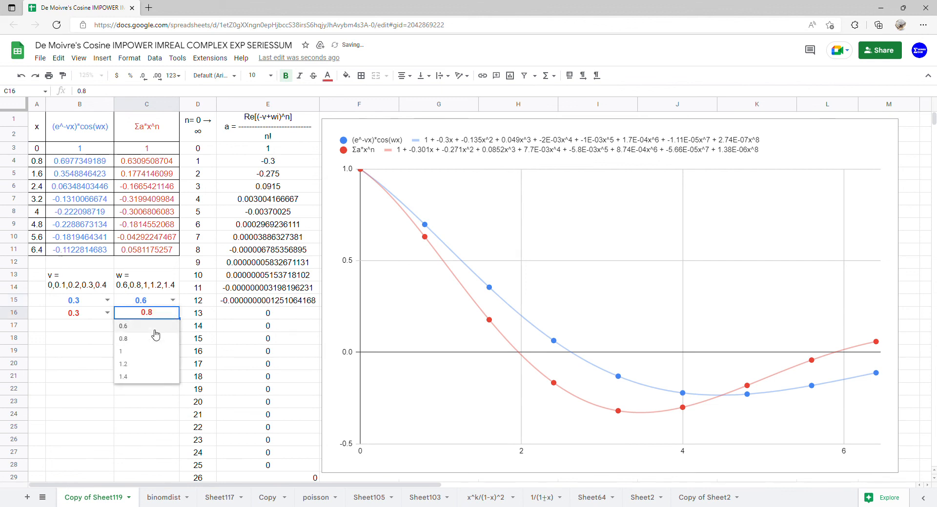
pyautogui.click(155, 332)
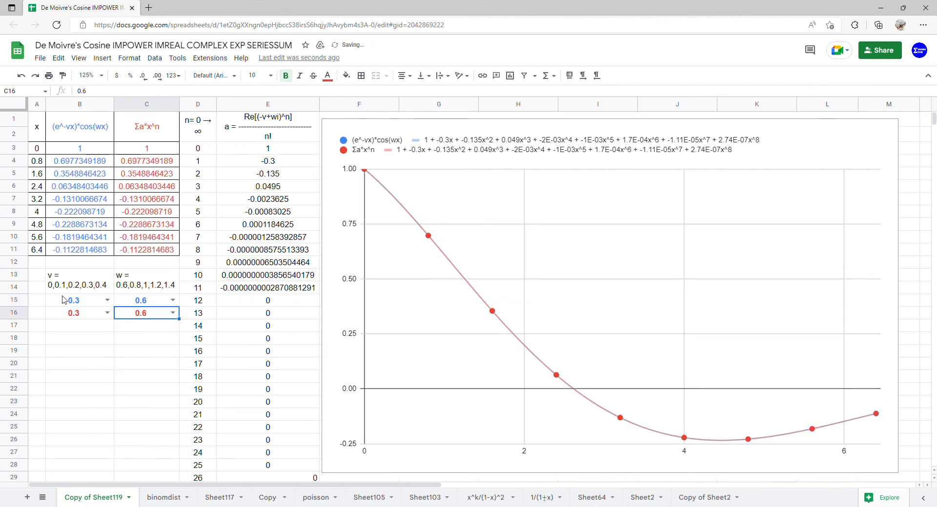
# Step: Set both v values, in B15 and B16, to 0.4
pyautogui.click(107, 300)
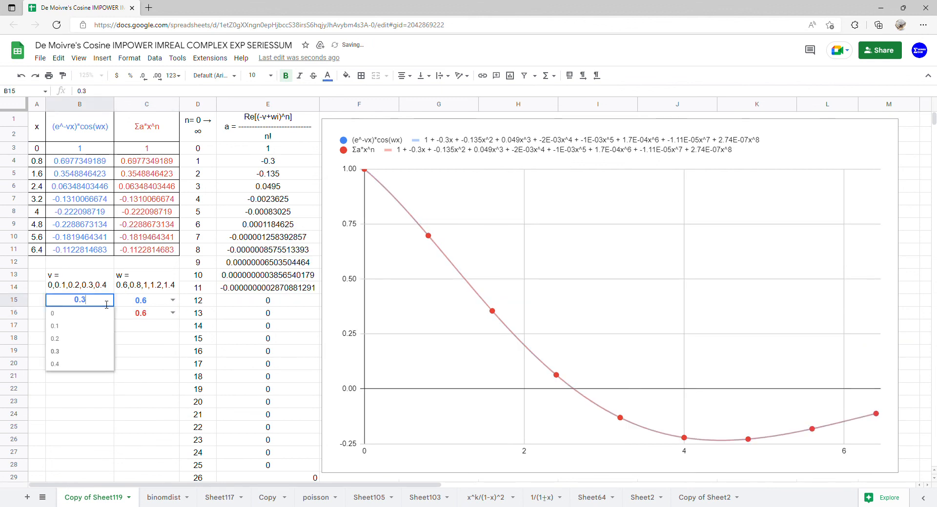
pyautogui.click(87, 366)
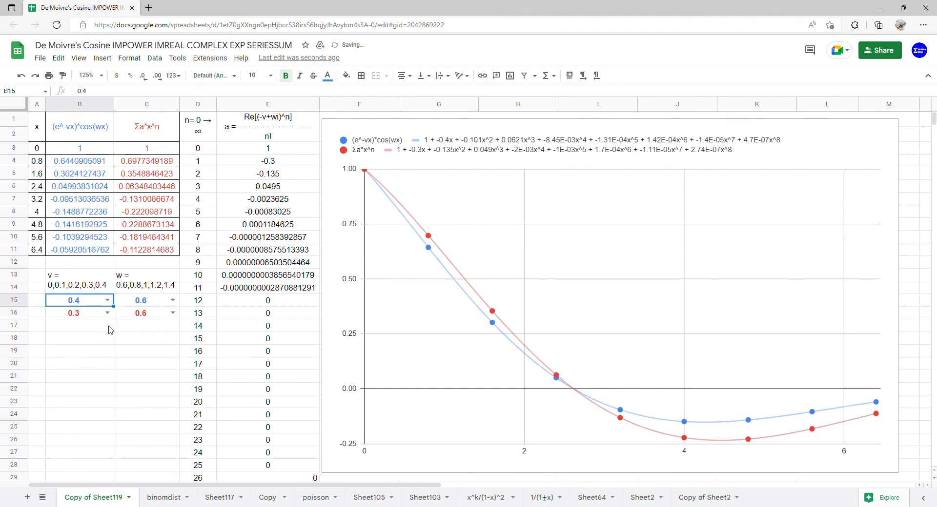
pyautogui.click(108, 312)
pyautogui.click(80, 383)
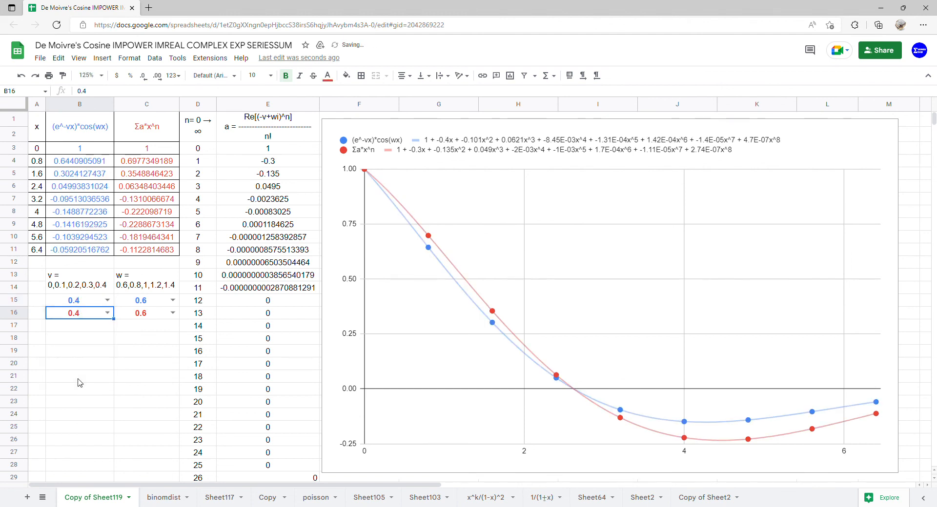
# Step: With v at 0.4, set both w values in C15 and C16 to 0.8
pyautogui.click(173, 300)
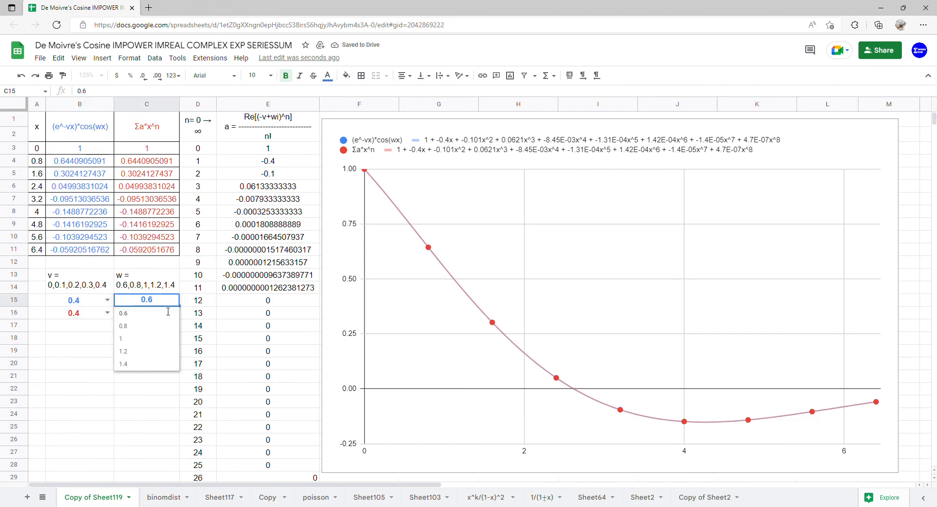
pyautogui.click(152, 327)
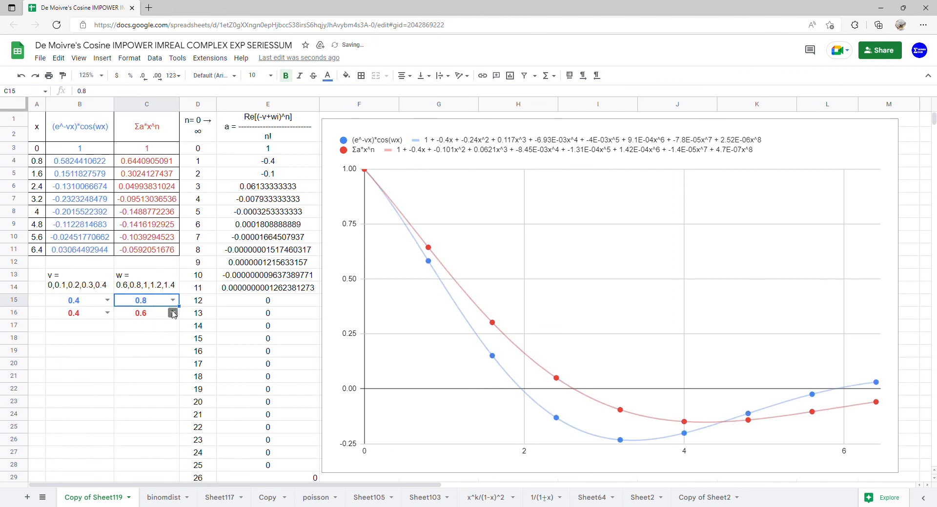
pyautogui.click(171, 313)
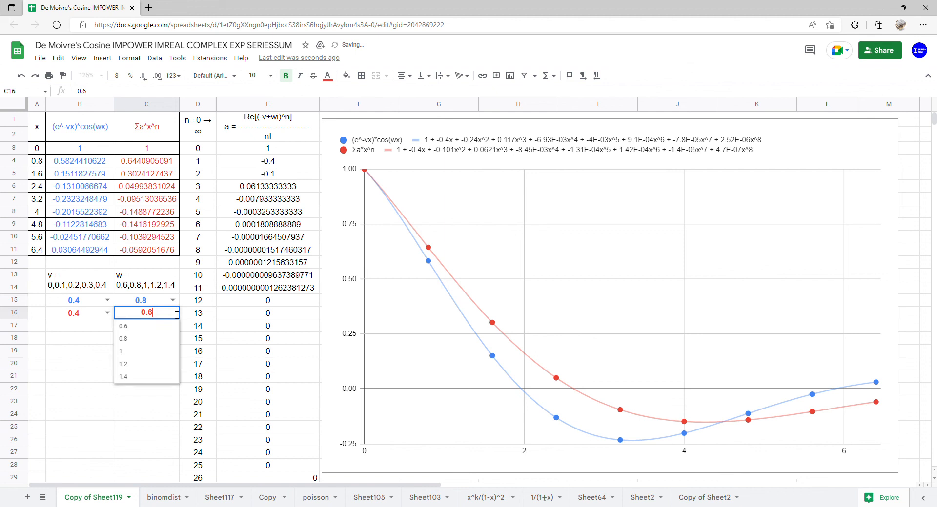
pyautogui.click(166, 339)
# Step: With v at 0.4, set both w values in C15 and C16 to 1
pyautogui.click(173, 300)
pyautogui.click(156, 338)
pyautogui.click(172, 313)
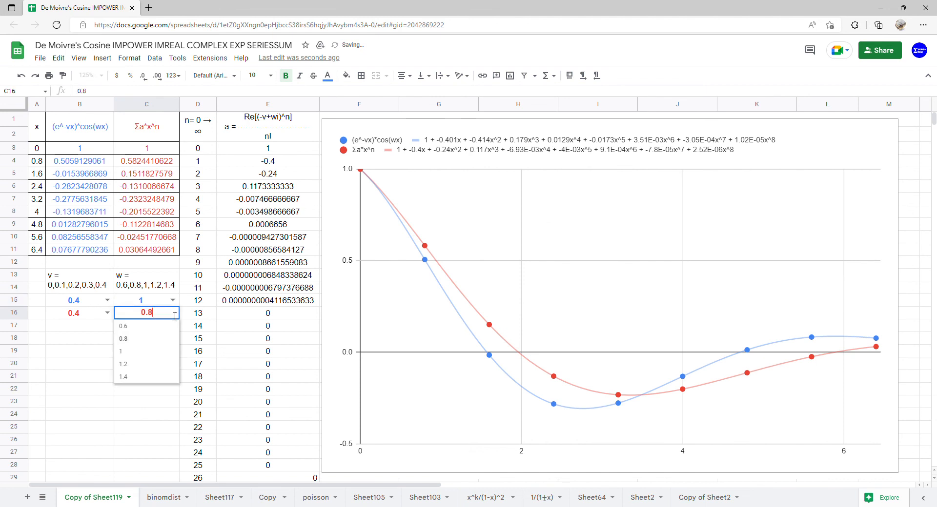
pyautogui.click(145, 351)
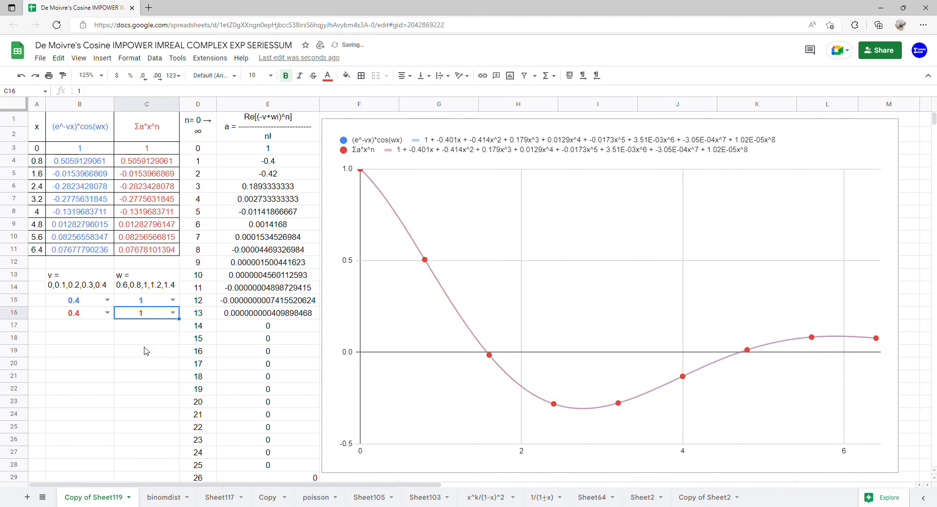
# Step: With v at 0.4, set both w values in C15 and C16 to 1.2
pyautogui.click(173, 300)
pyautogui.click(145, 351)
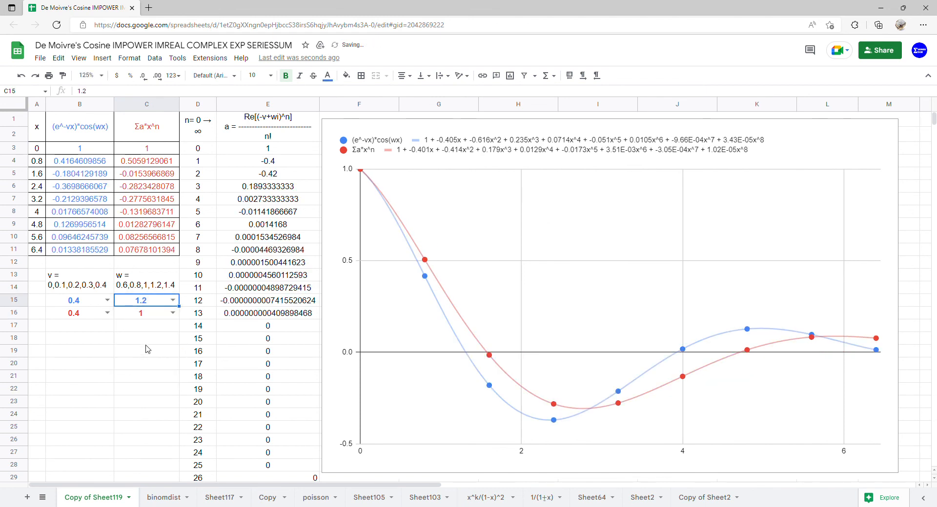
pyautogui.click(173, 313)
pyautogui.click(146, 363)
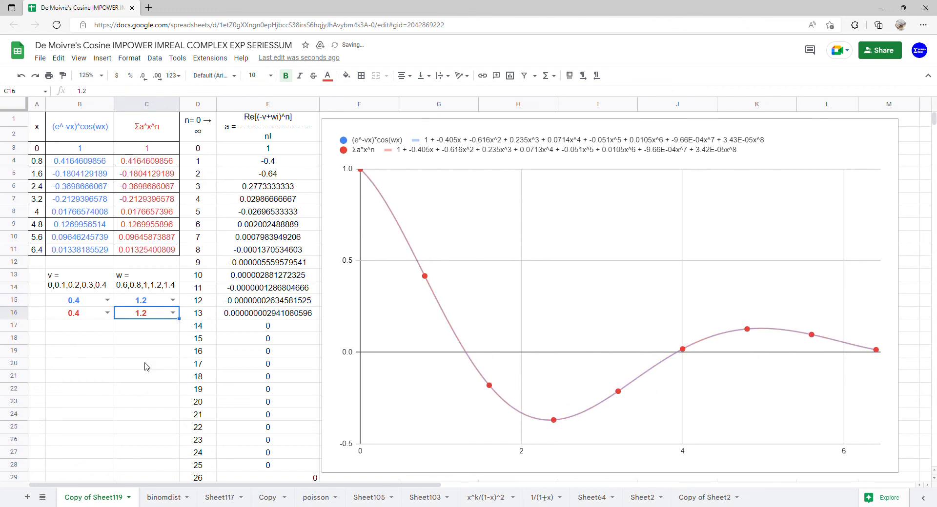
# Step: With v at 0.4, set both w values in C15 and C16 to 1.4
pyautogui.click(172, 301)
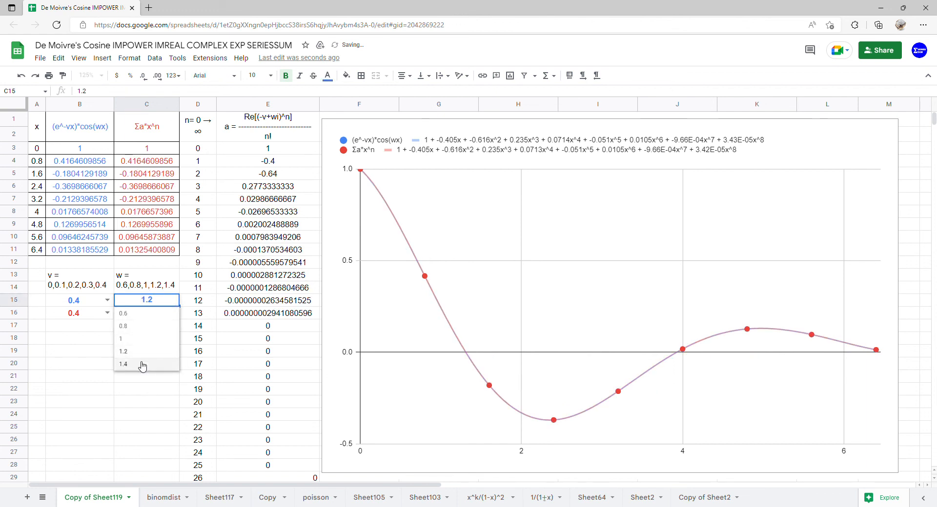
pyautogui.click(142, 365)
pyautogui.click(173, 313)
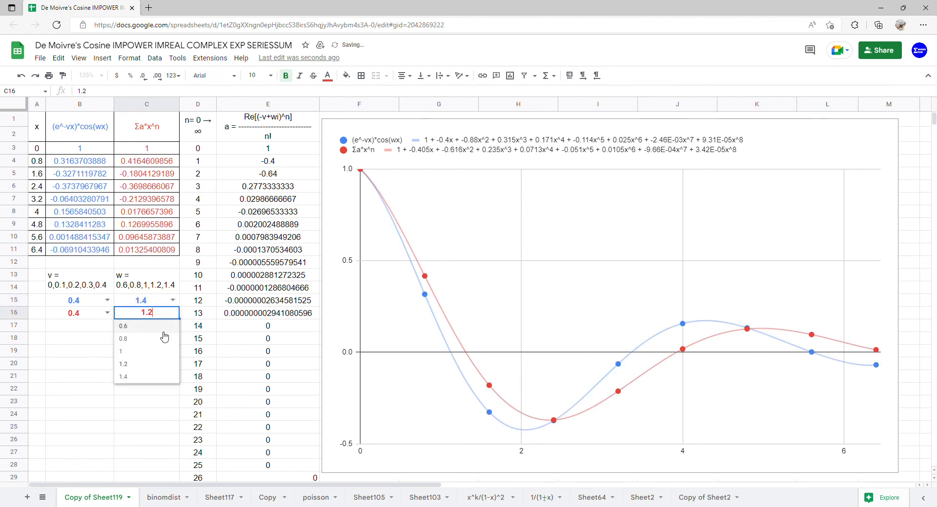
pyautogui.click(140, 379)
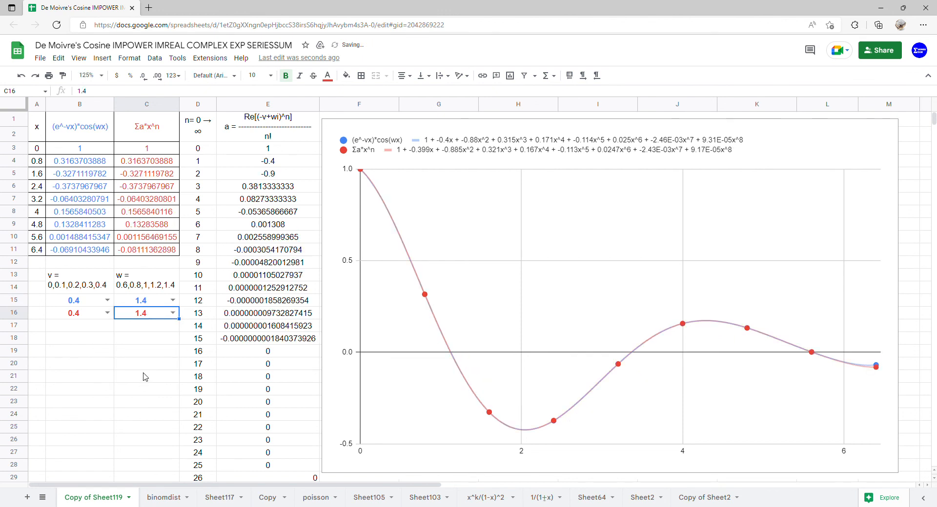